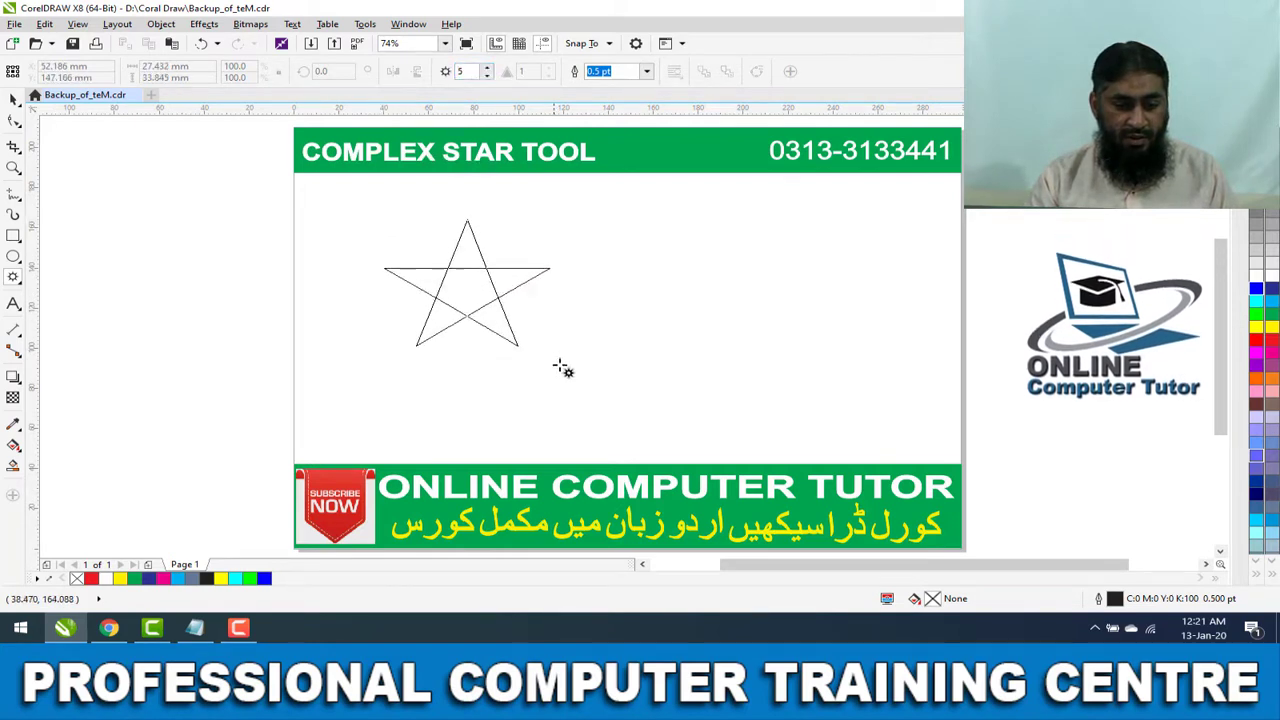
# Try drawing a five-pointed complex star about 97 mm wide on the blank page
pyautogui.moveTo(561, 368)
pyautogui.mouseDown()
pyautogui.moveTo(594, 395)
pyautogui.moveTo(697, 398)
pyautogui.mouseUp()
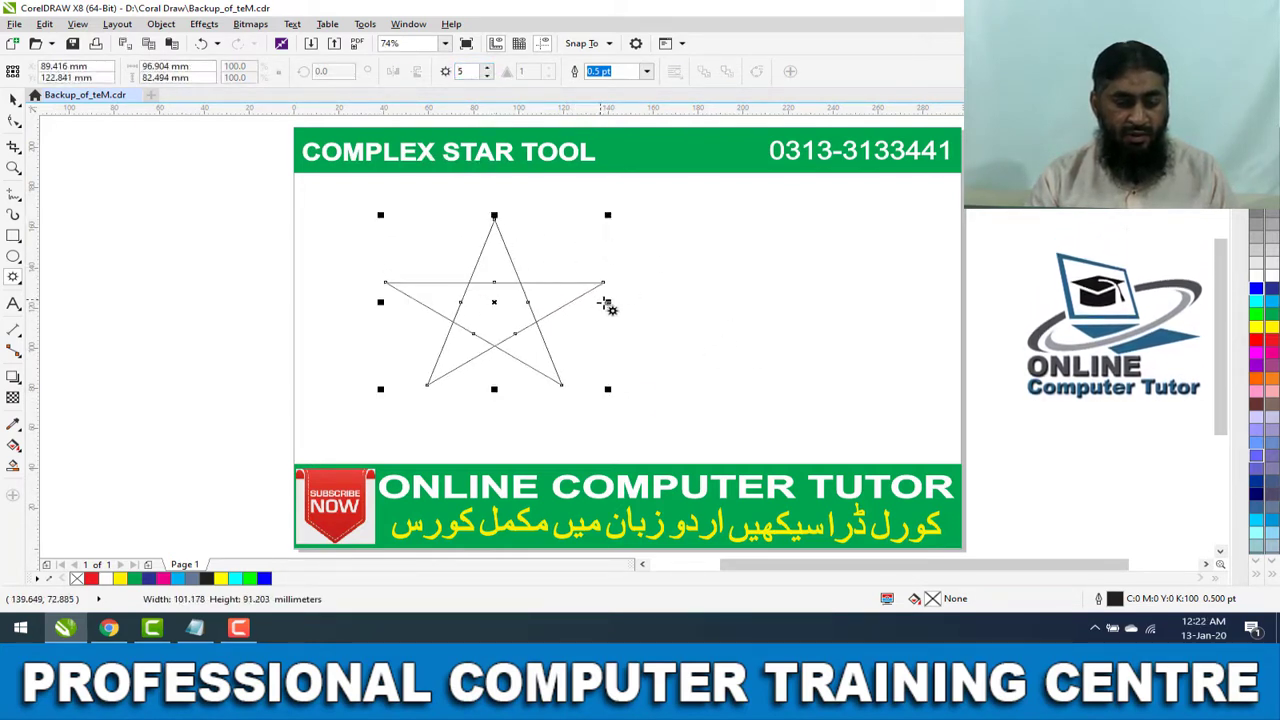
pyautogui.hotkey('ctrl', 'z')
# Draw a nine-pointed complex star about 102 mm wide and 94 mm high in the middle of the page
pyautogui.click(487, 67)
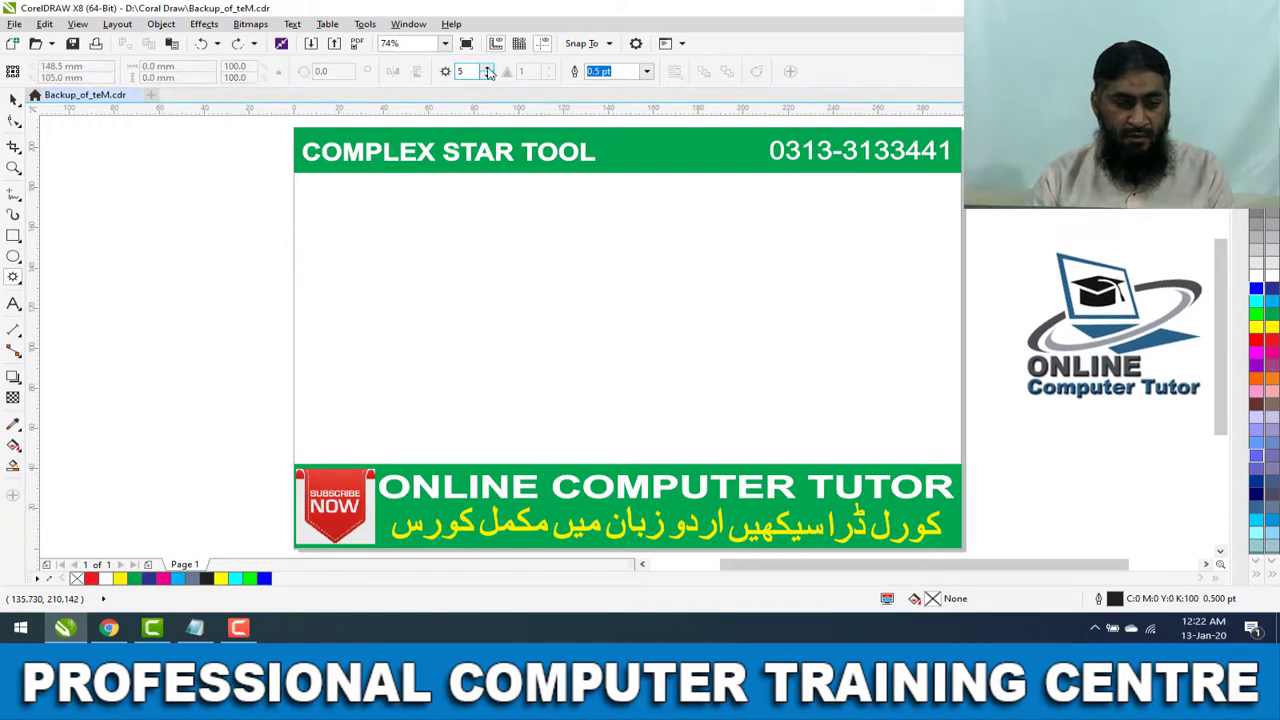
pyautogui.click(487, 67)
pyautogui.click(487, 67)
pyautogui.click(487, 67)
pyautogui.moveTo(437, 220); pyautogui.dragTo(672, 410)
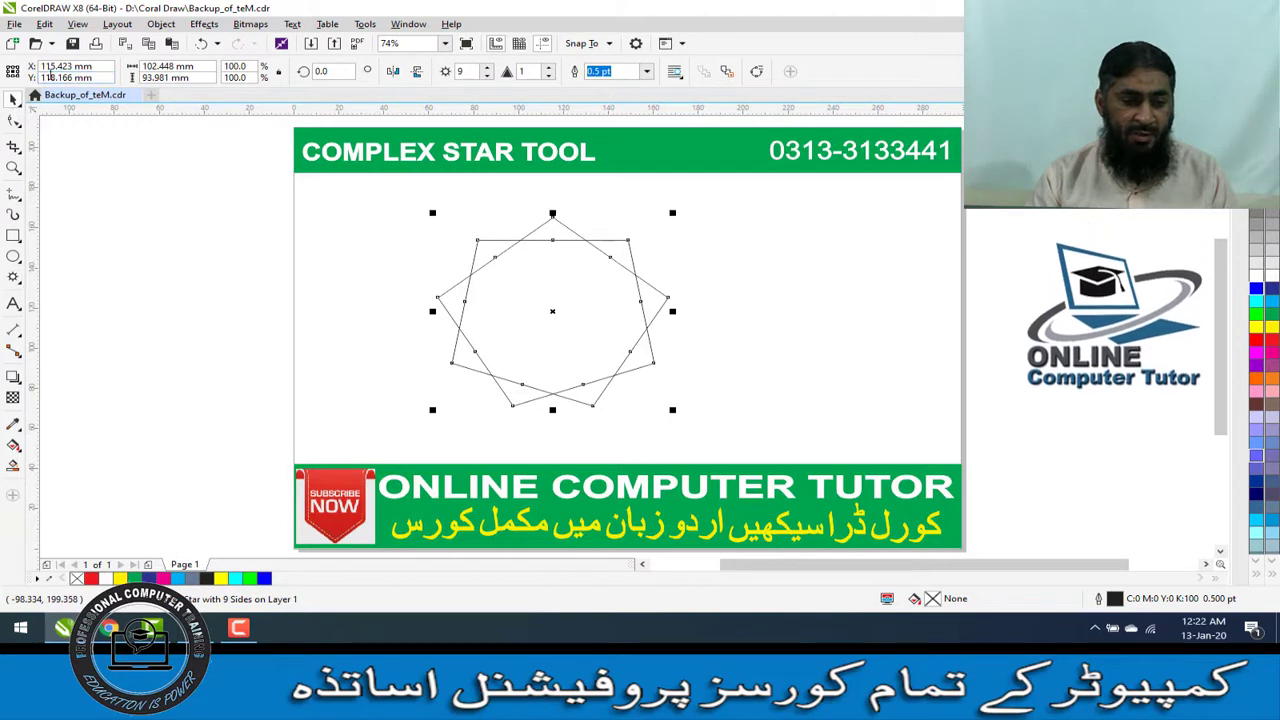
# Scale the nine-pointed star down to about 99 by 91 mm and position it at about X 130, Y 112 mm
pyautogui.click(506, 277)
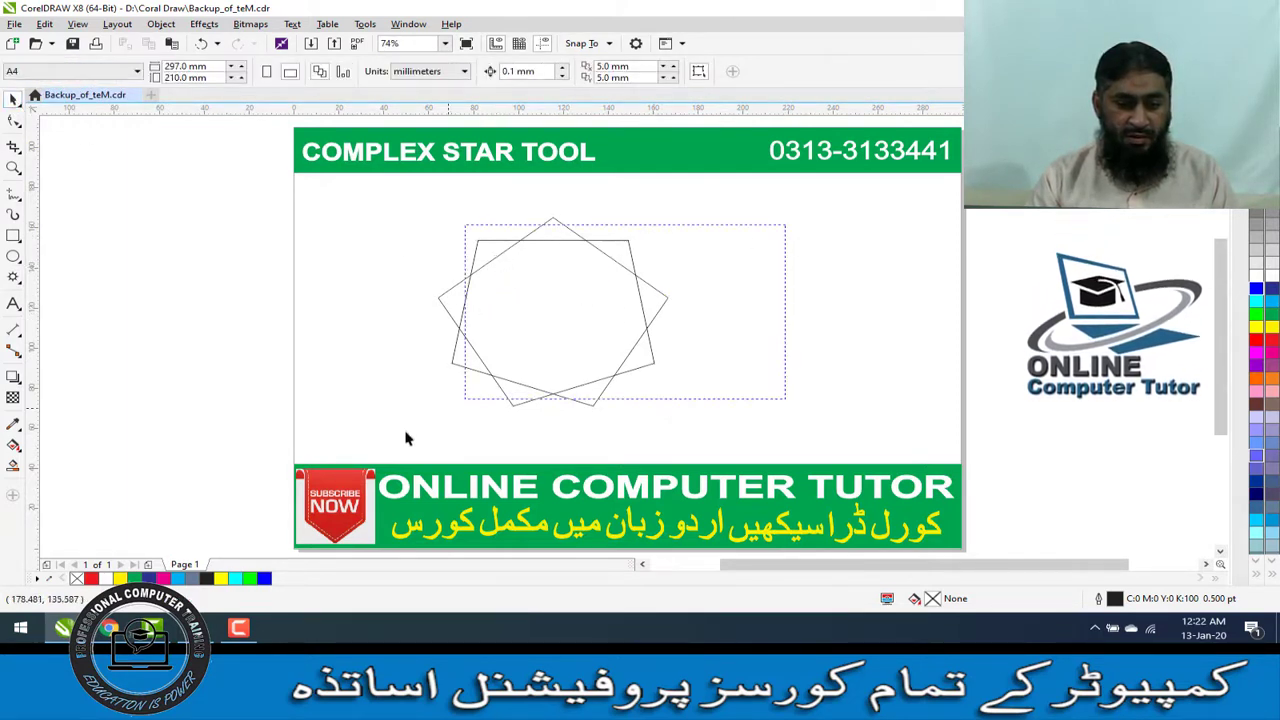
pyautogui.click(572, 241)
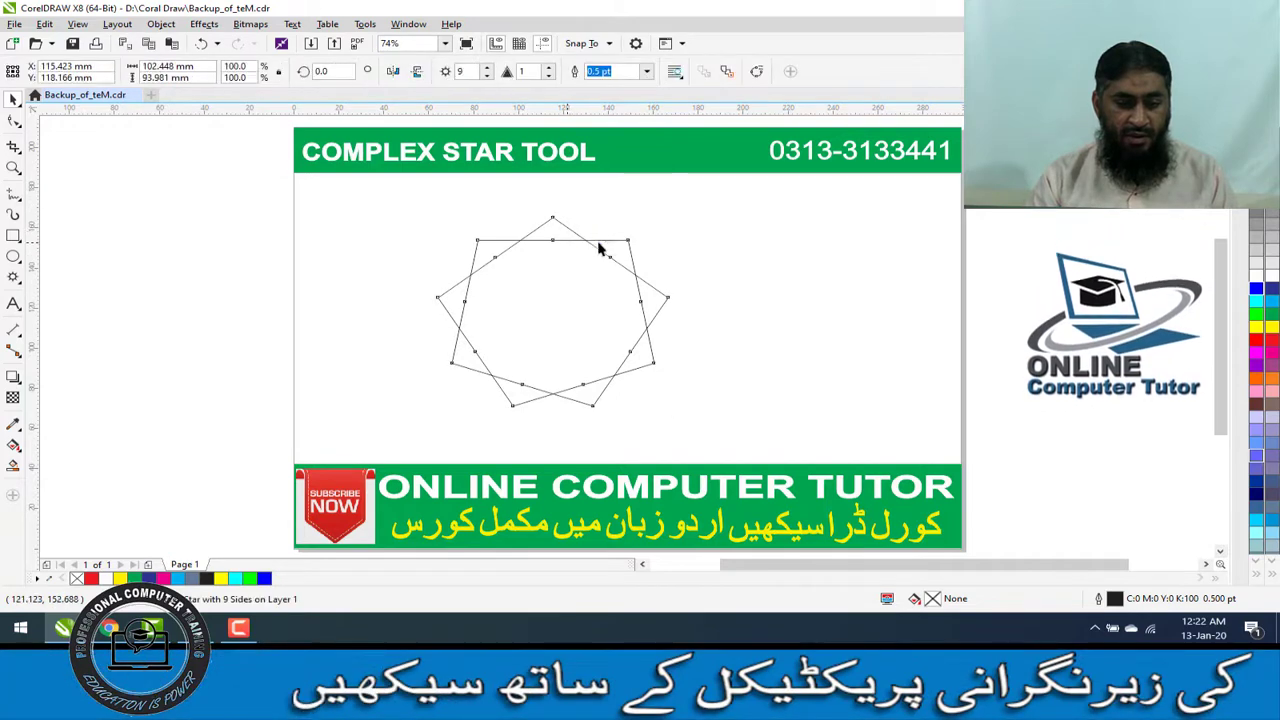
pyautogui.moveTo(631, 257); pyautogui.dragTo(668, 248)
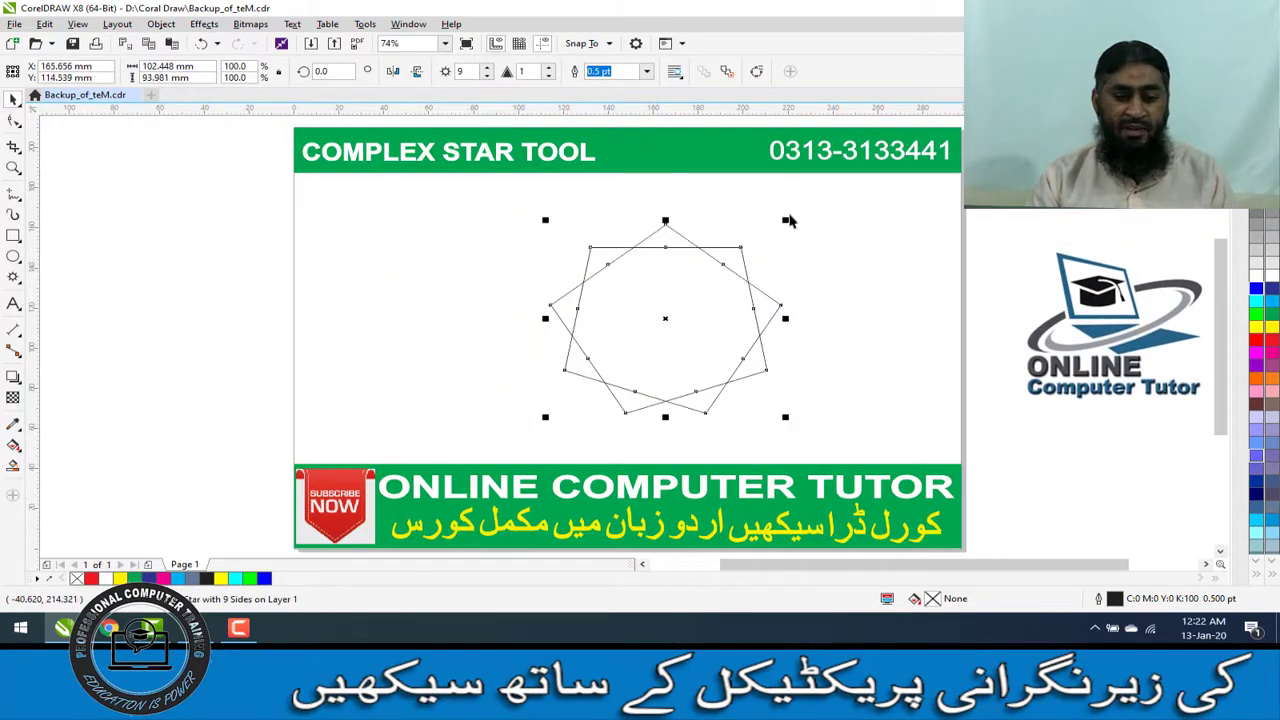
pyautogui.moveTo(785, 220)
pyautogui.mouseDown()
pyautogui.moveTo(766, 229)
pyautogui.moveTo(776, 215)
pyautogui.moveTo(777, 226)
pyautogui.mouseUp()
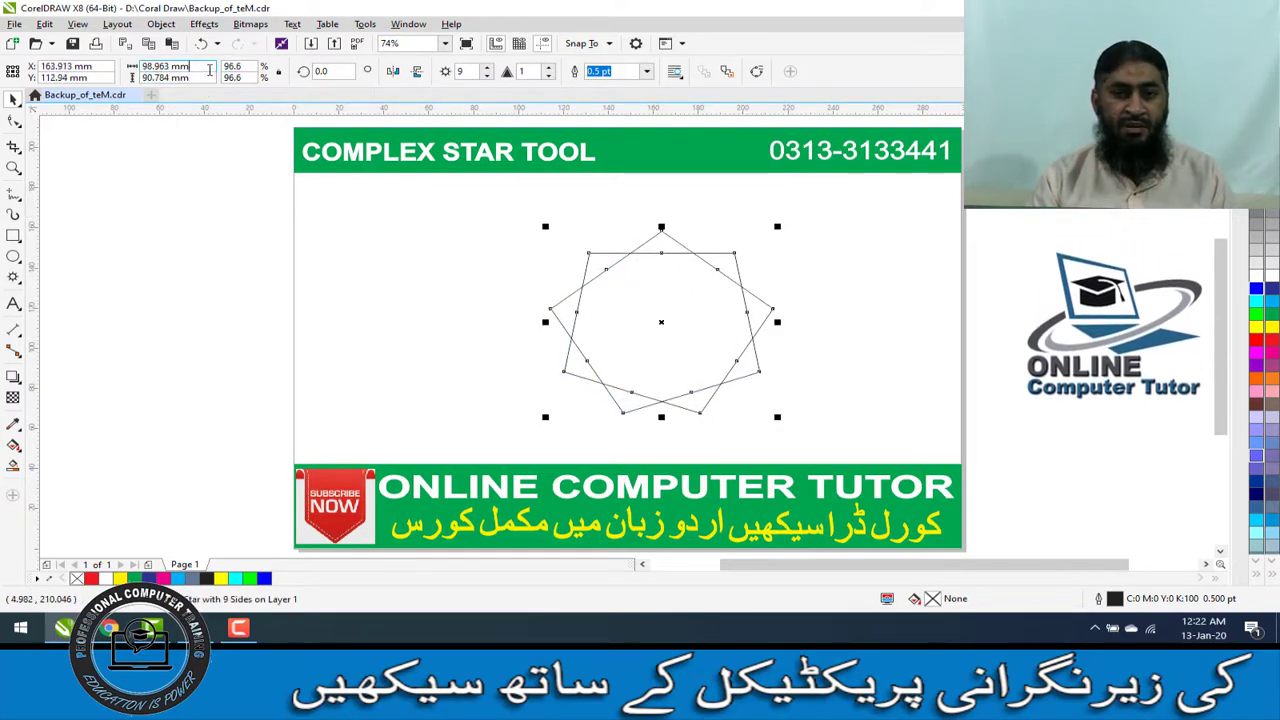
pyautogui.click(705, 258)
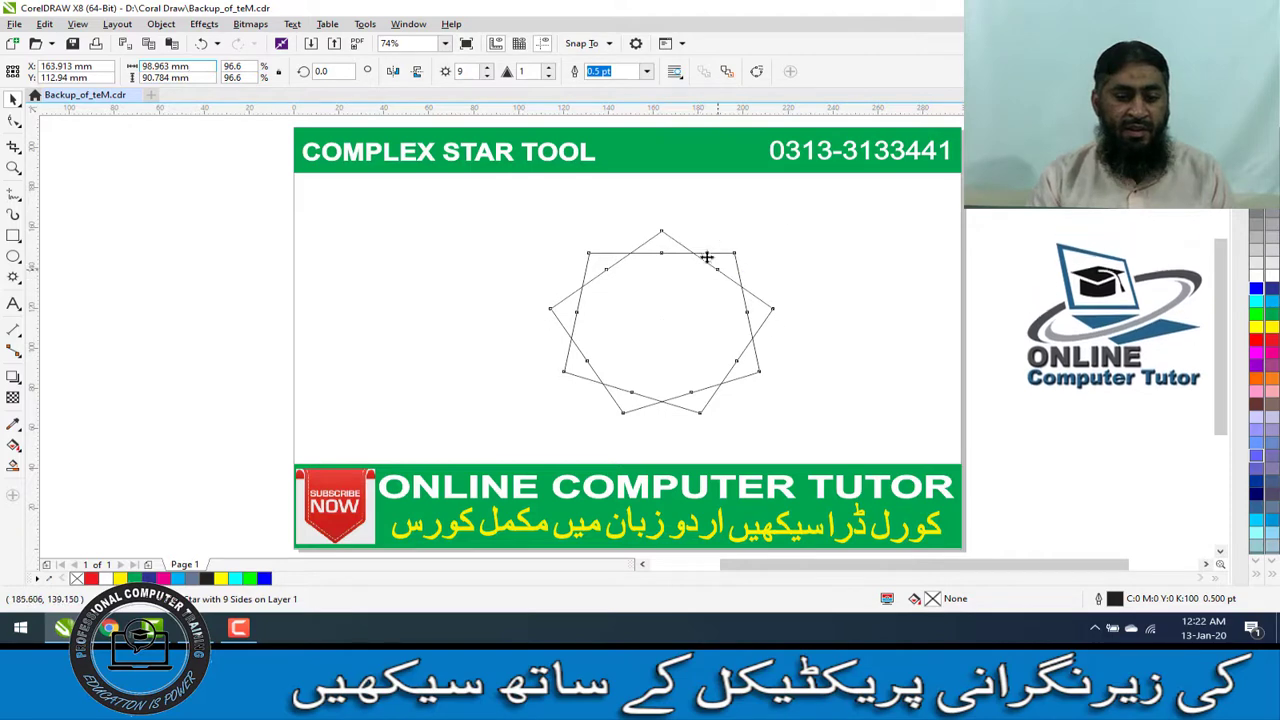
pyautogui.moveTo(705, 261); pyautogui.dragTo(630, 263)
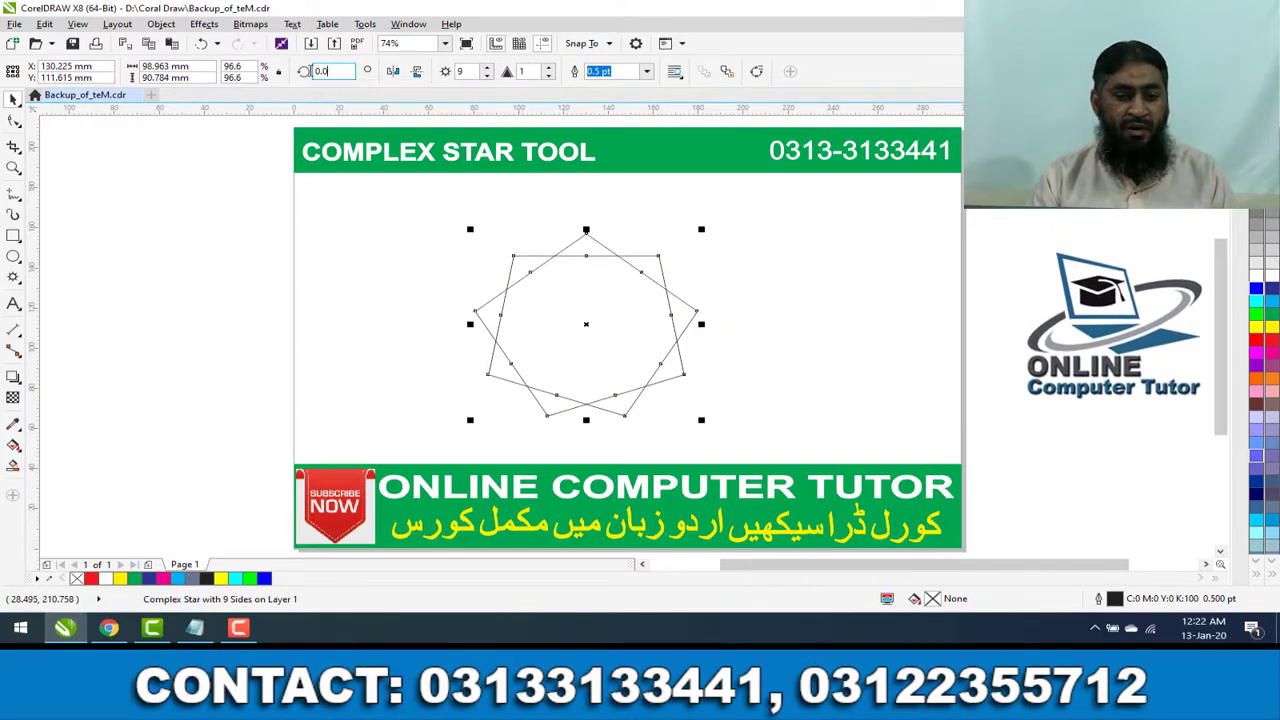
# Rotate the star 90° and mirror it horizontally
pyautogui.write('90')
pyautogui.press('Return')
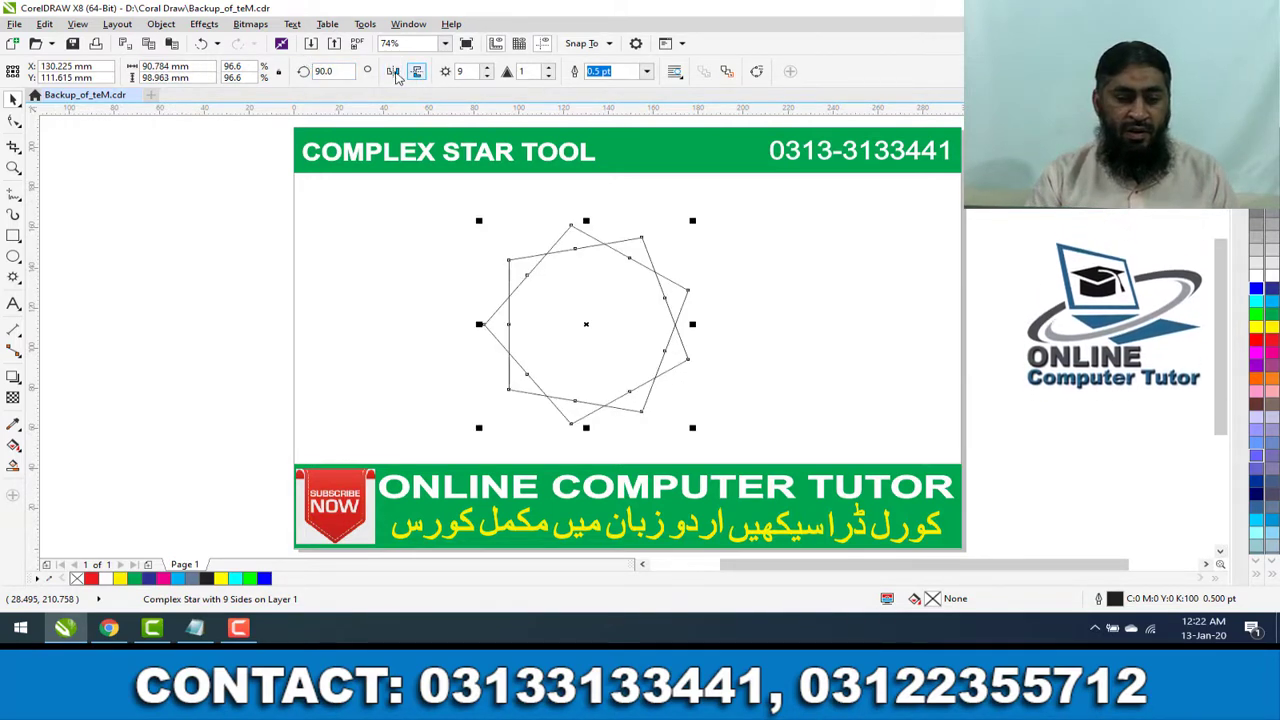
pyautogui.click(395, 75)
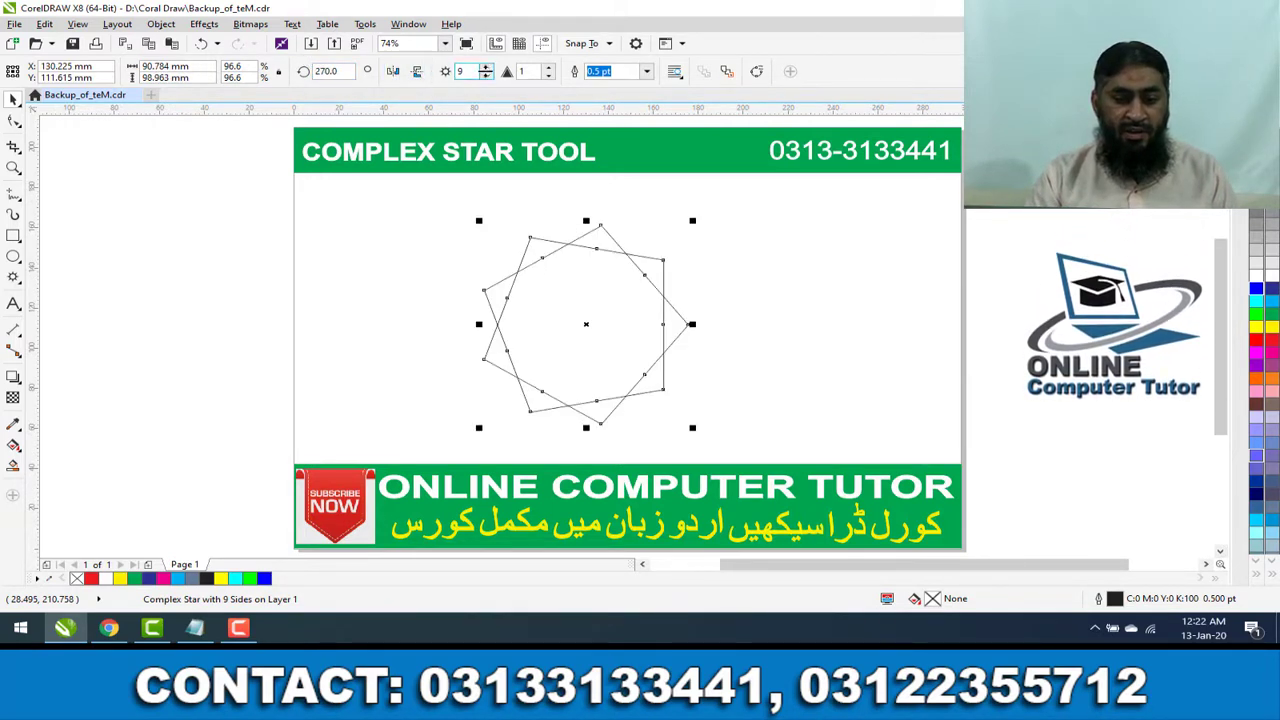
# Try twelve points on the complex star and settle on 10 points
pyautogui.click(486, 67)
pyautogui.click(486, 67)
pyautogui.click(486, 67)
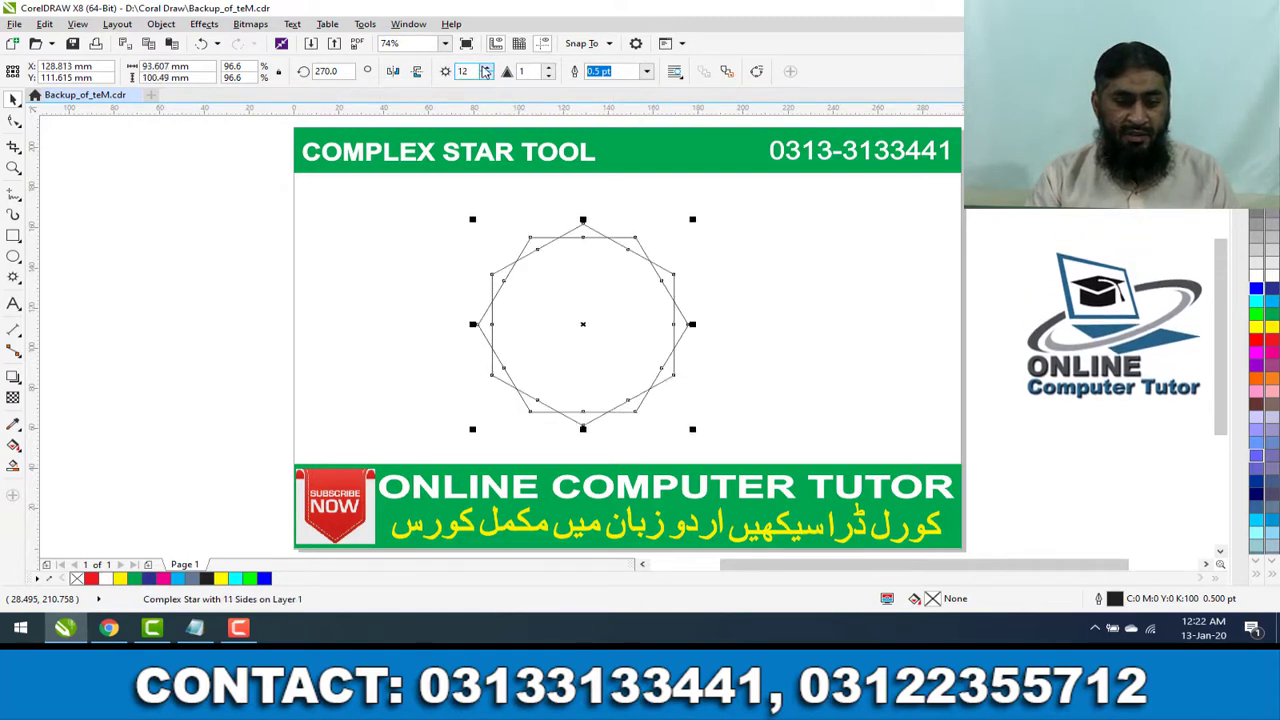
pyautogui.click(486, 76)
pyautogui.click(486, 76)
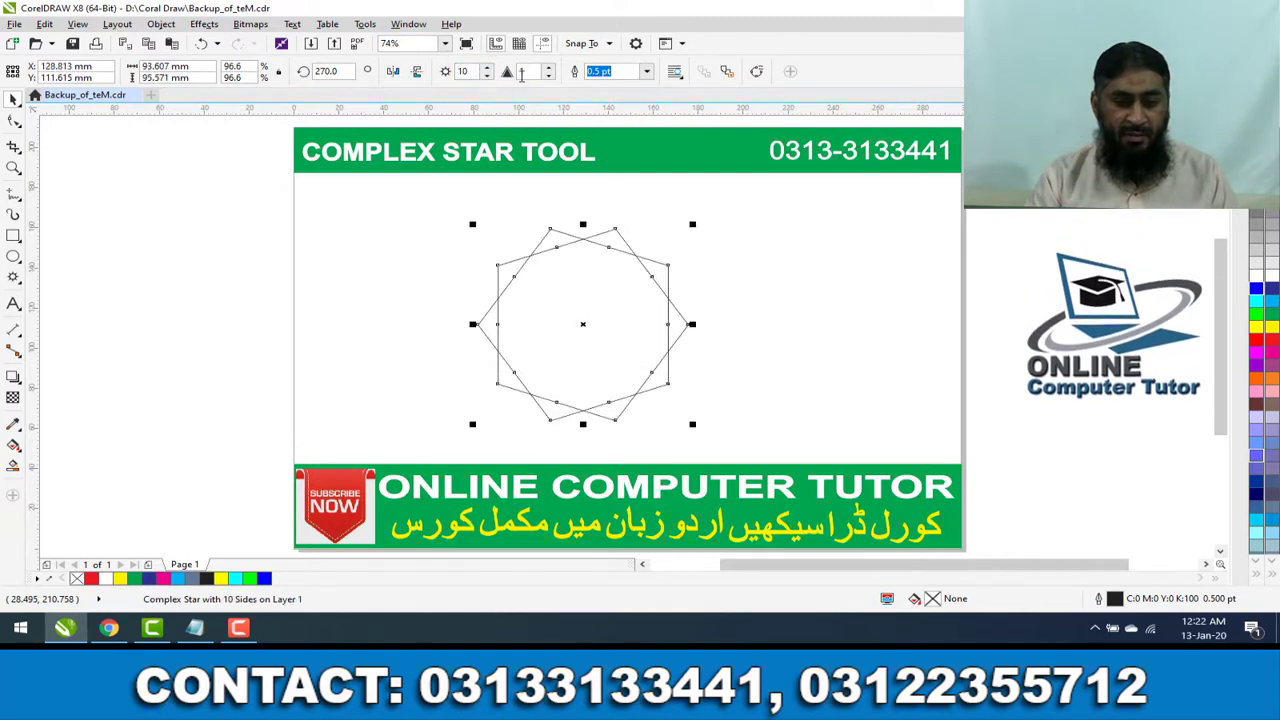
# Try a sharpness of 3 on the ten-pointed star, and return it to 1
pyautogui.click(549, 67)
pyautogui.click(549, 67)
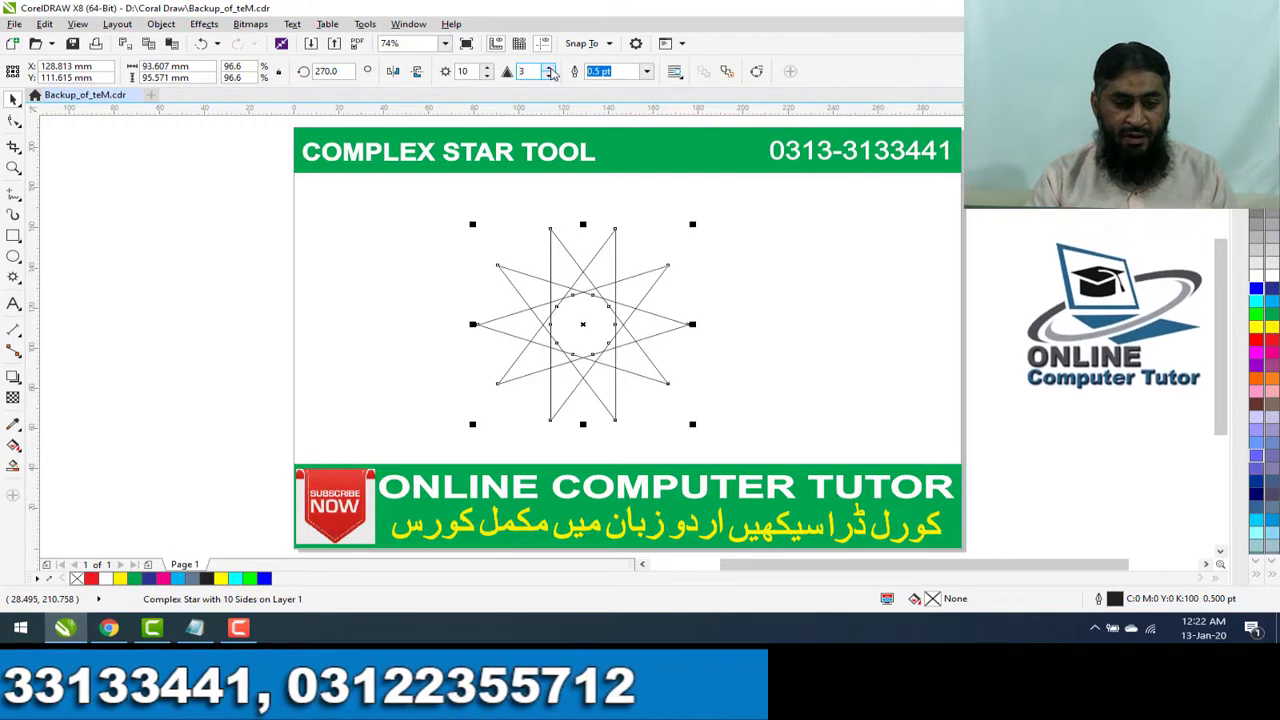
pyautogui.click(549, 76)
pyautogui.click(549, 76)
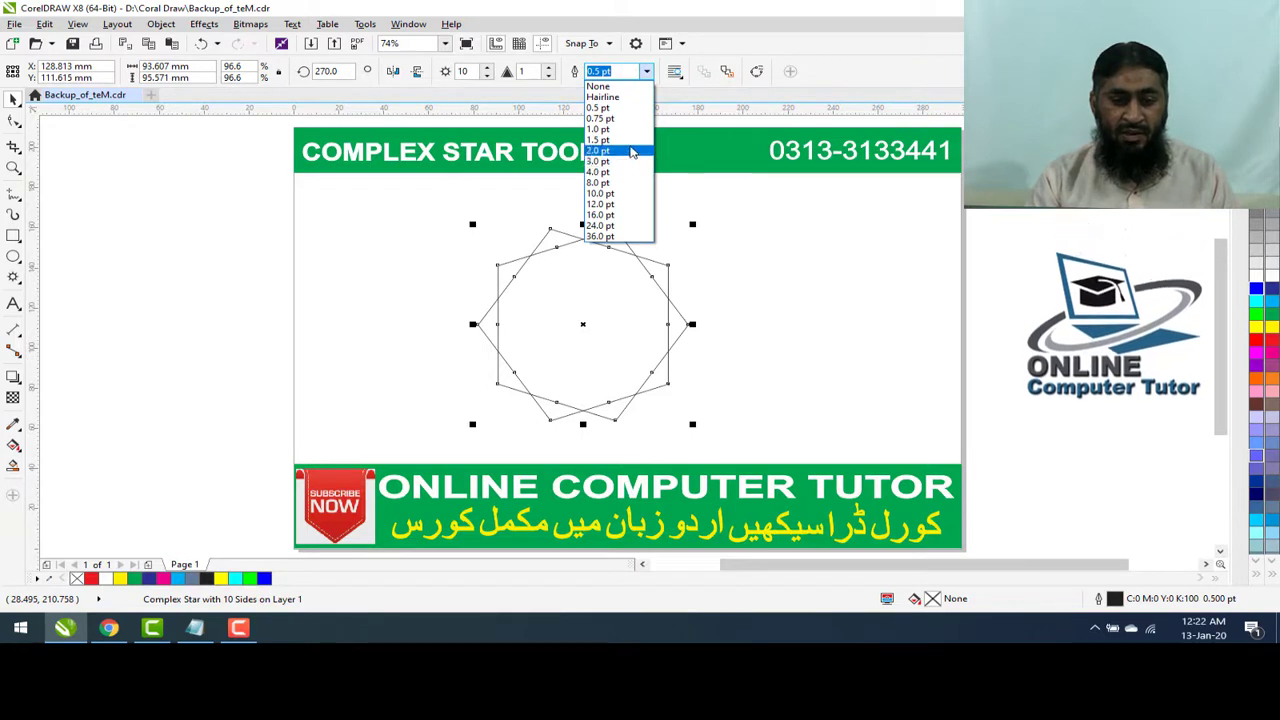
# Set the star's outline width to 2.0 pt
pyautogui.click(632, 152)
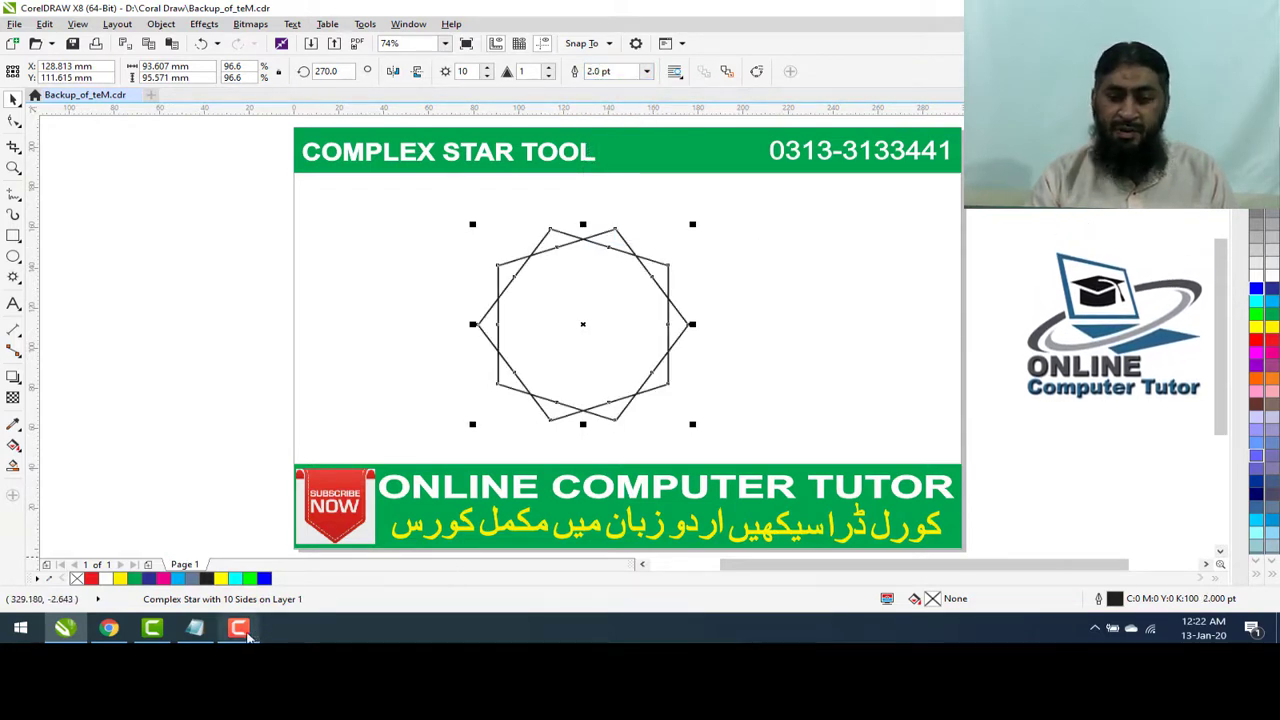
pyautogui.moveTo(246, 633)
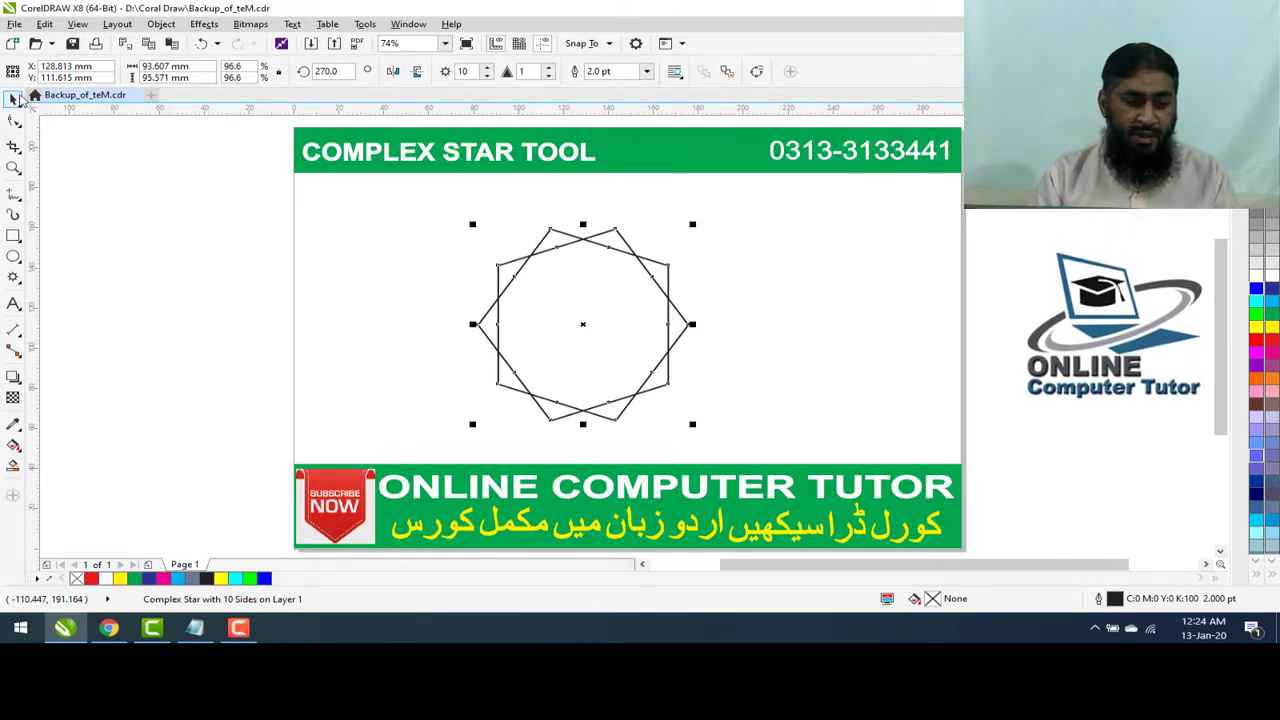
# Reshape the ten-pointed star with the Shape tool, pulling its upper-left corner node outward until the star measures about 126 by 133 mm
pyautogui.click(629, 272)
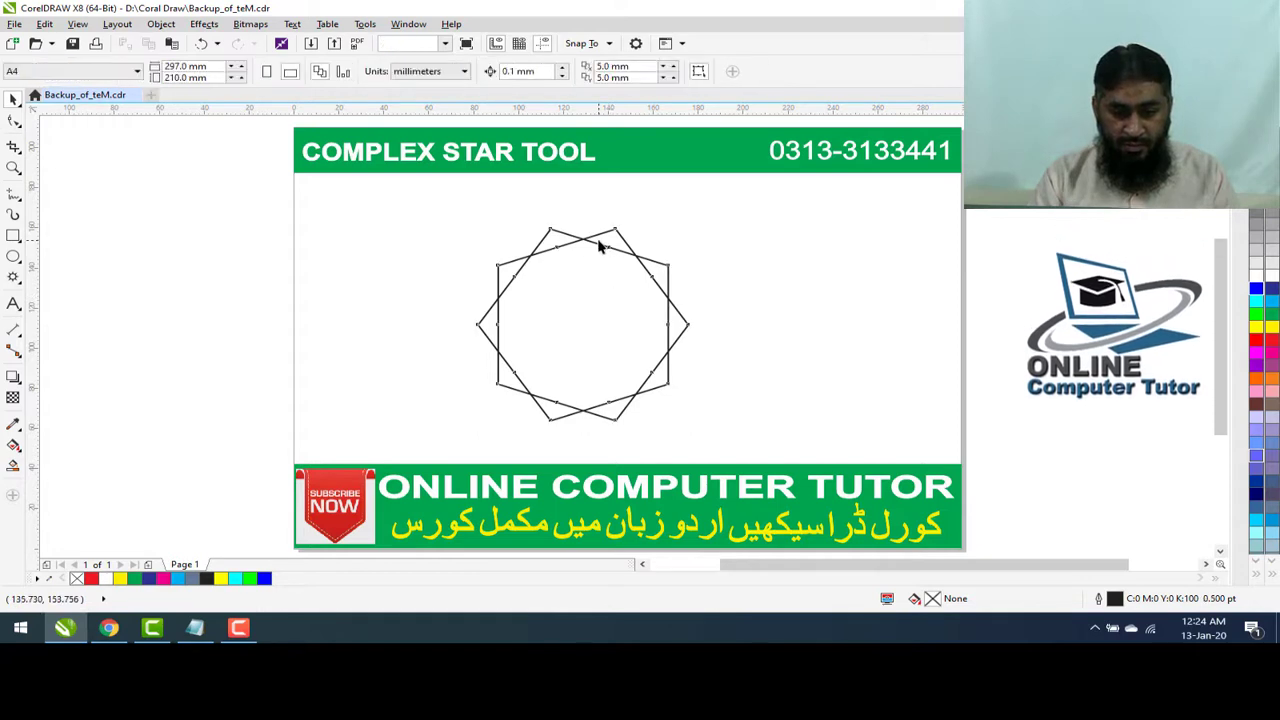
pyautogui.click(601, 245)
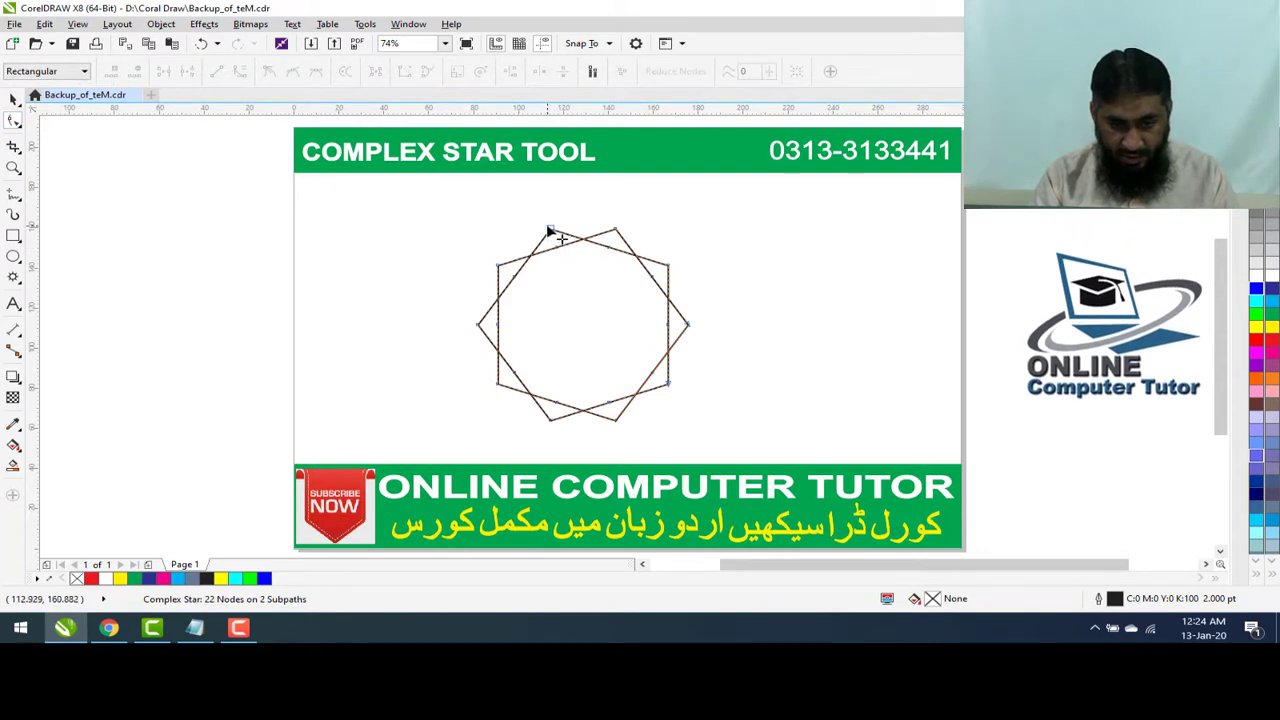
pyautogui.moveTo(551, 232); pyautogui.dragTo(583, 294)
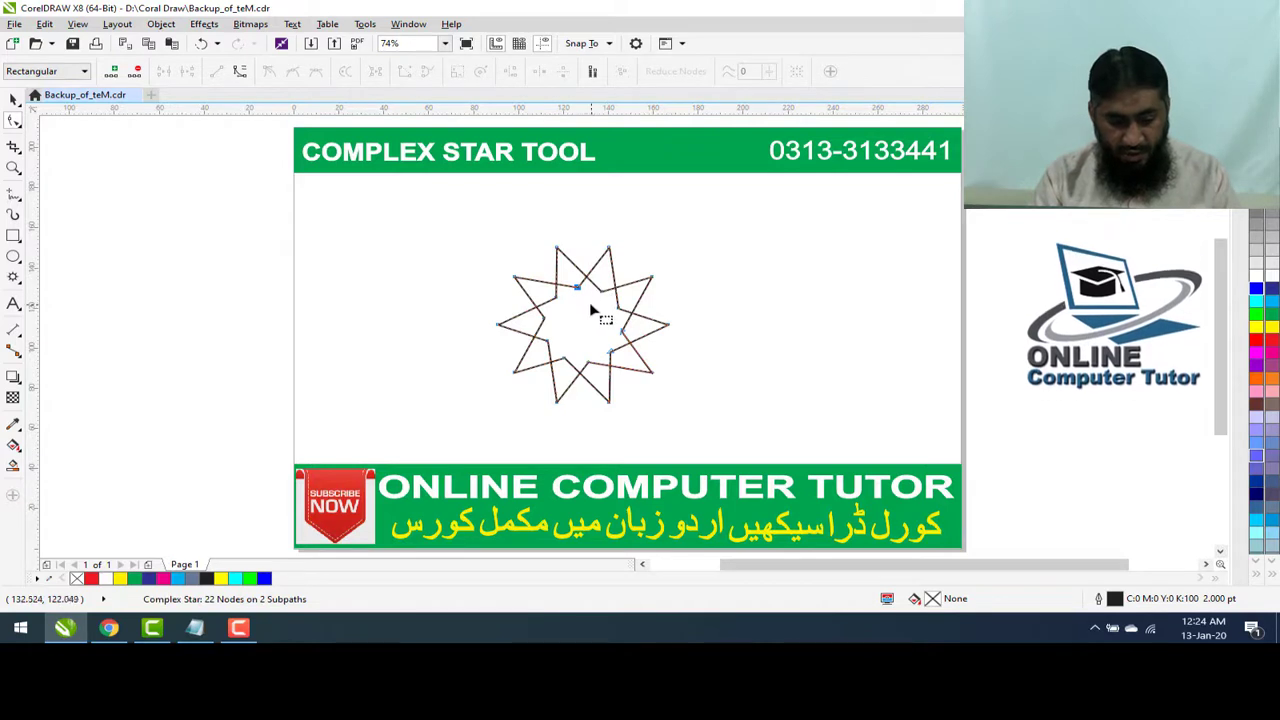
pyautogui.hotkey('ctrl', 'z')
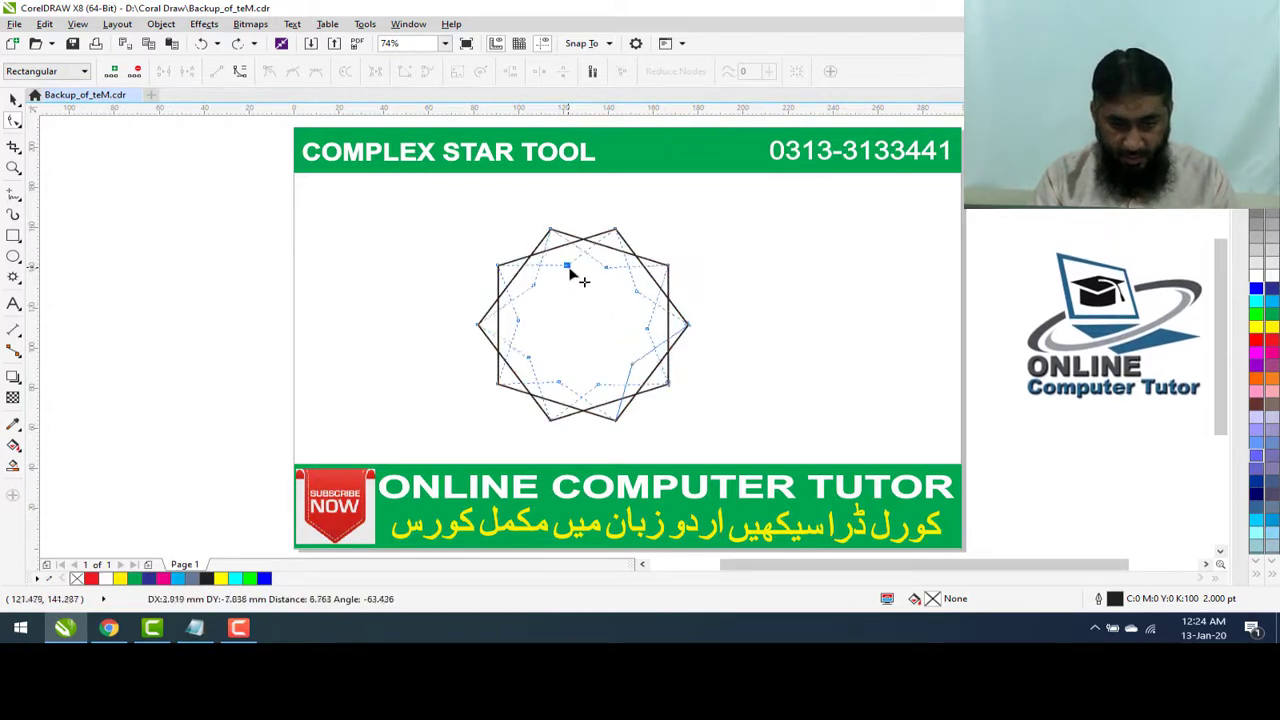
pyautogui.moveTo(571, 270); pyautogui.dragTo(569, 265)
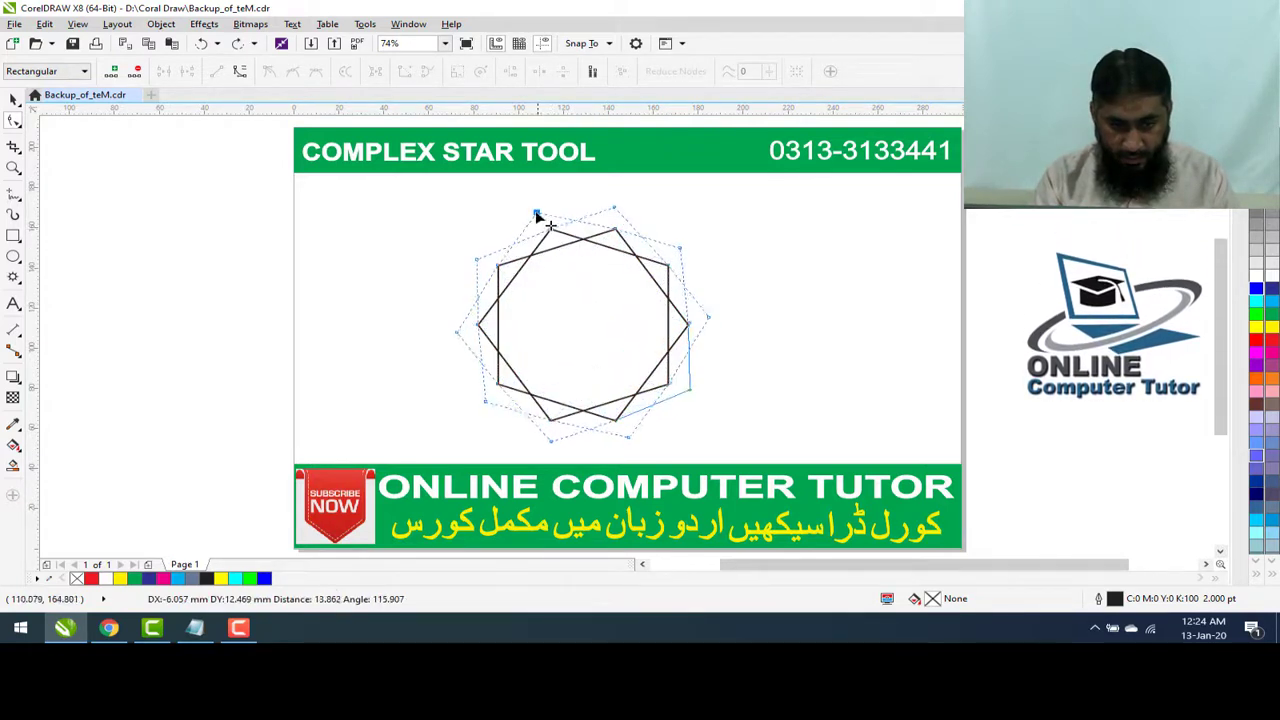
pyautogui.moveTo(529, 204); pyautogui.dragTo(531, 208)
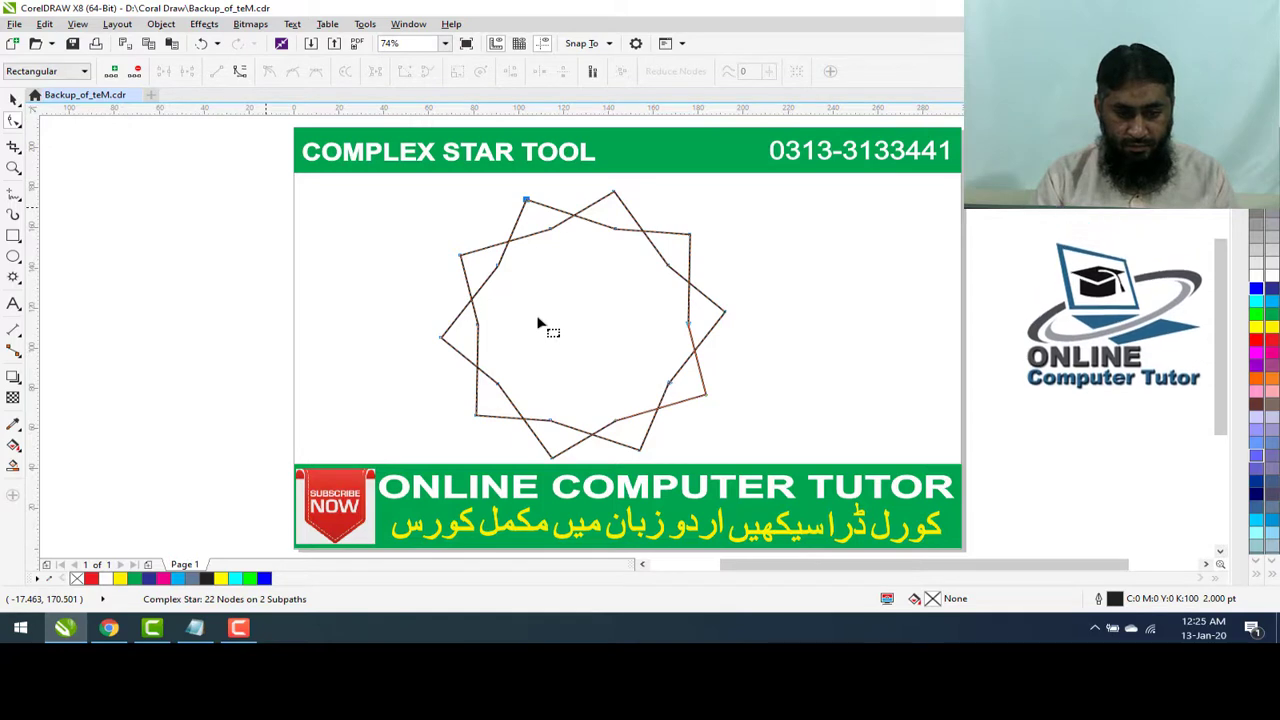
# Make a copy of the reshaped star rotated clockwise about its centre to a rotation angle of about 249.4°
pyautogui.click(470, 263)
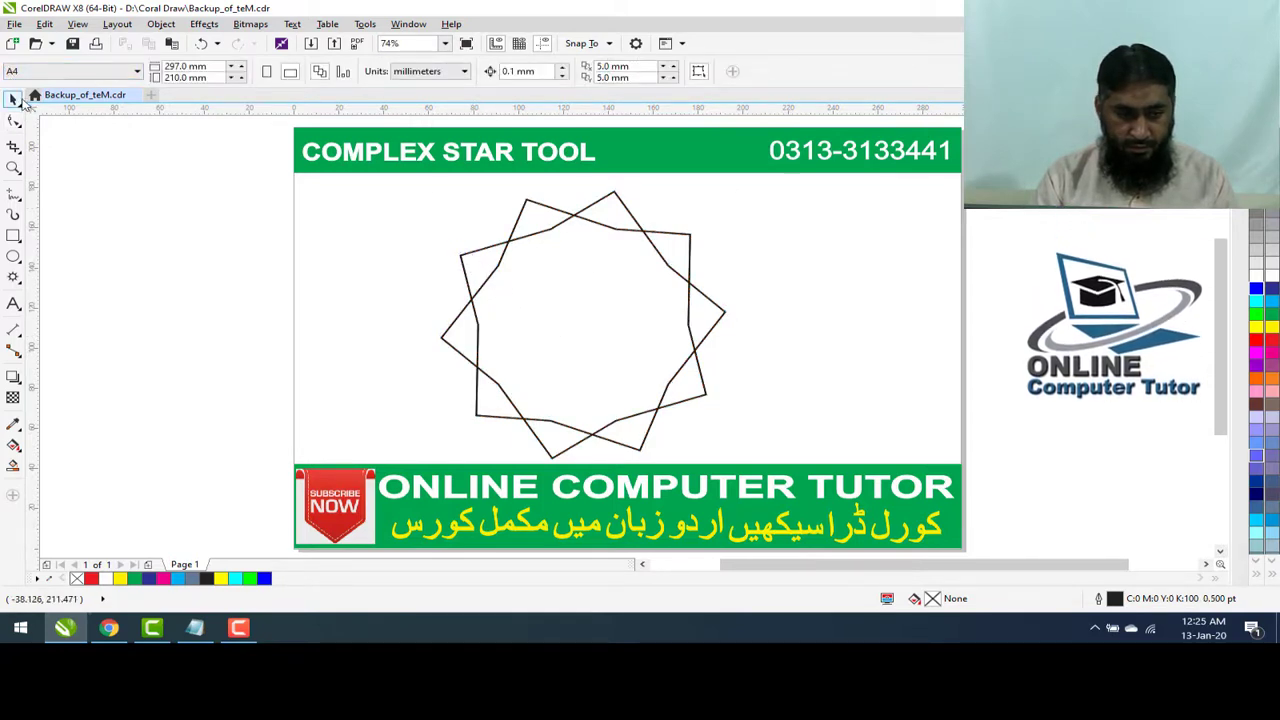
pyautogui.click(510, 246)
pyautogui.click(510, 241)
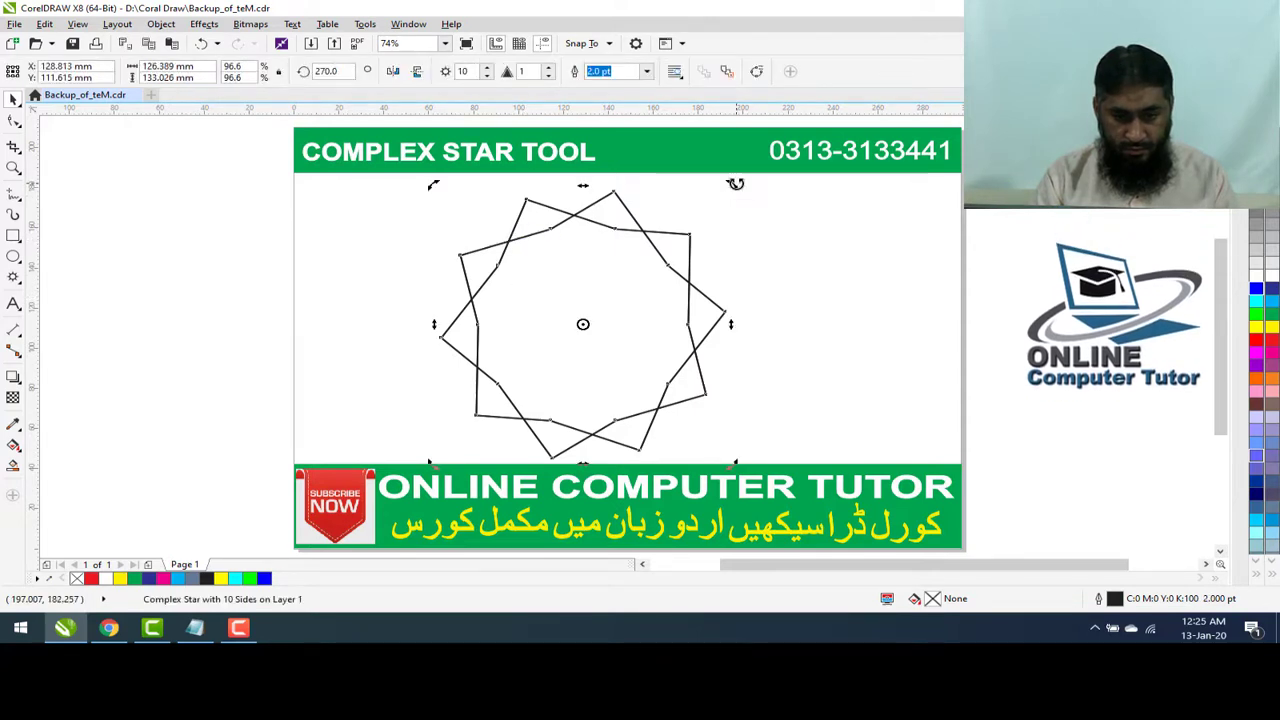
pyautogui.moveTo(733, 185); pyautogui.dragTo(793, 234)
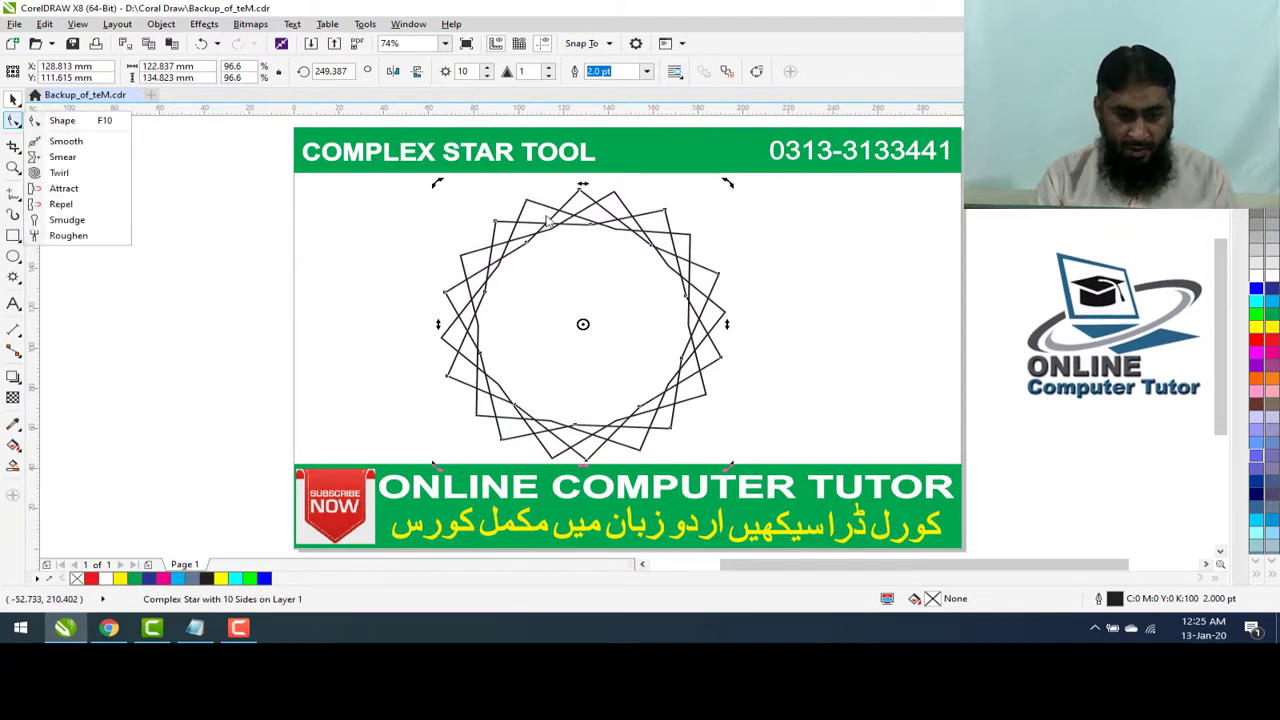
# Reshape the original star with the Shape tool, pulling its upper inner node toward the centre to form long, narrow points
pyautogui.click(191, 188)
pyautogui.click(198, 192)
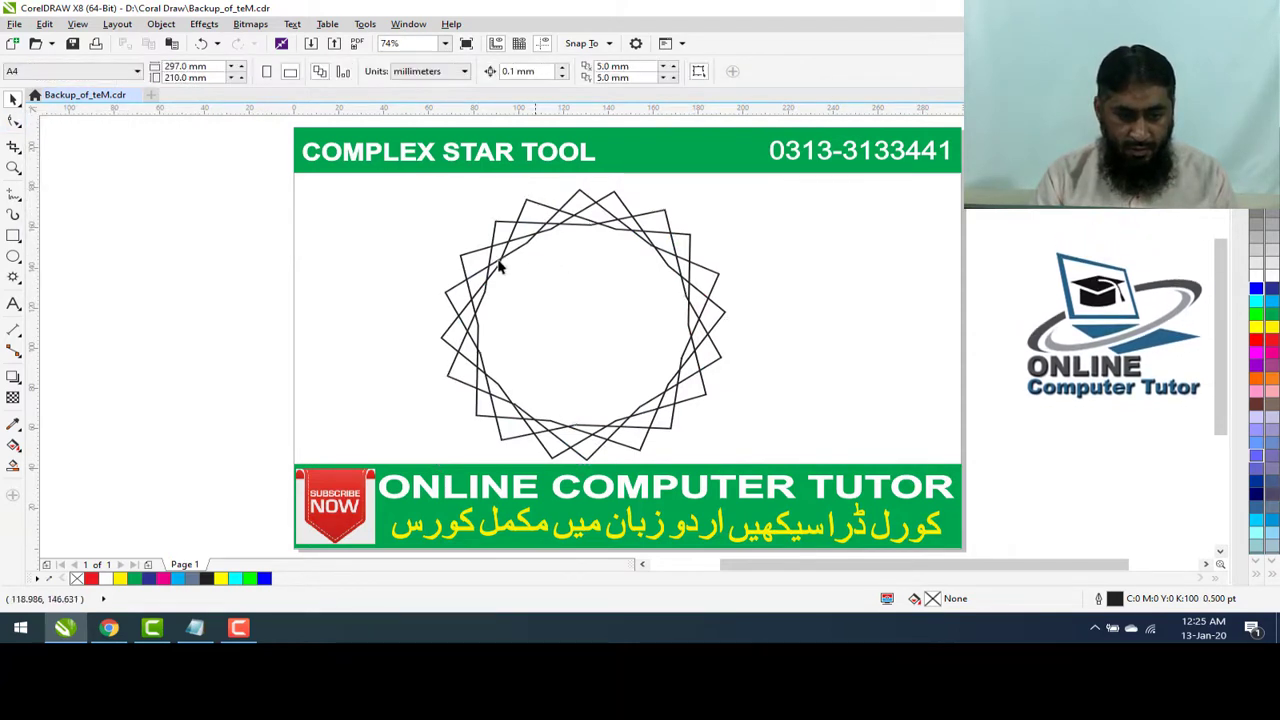
pyautogui.click(552, 237)
pyautogui.press('F10')
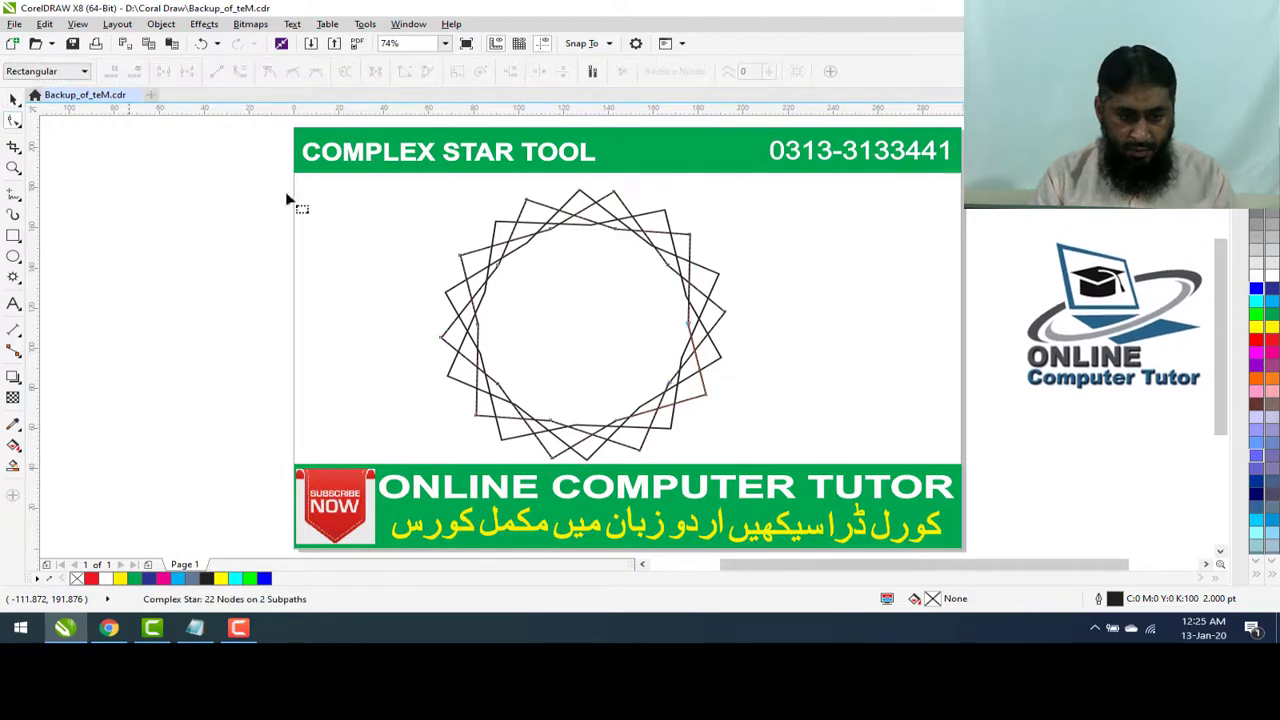
pyautogui.moveTo(560, 249); pyautogui.dragTo(567, 278)
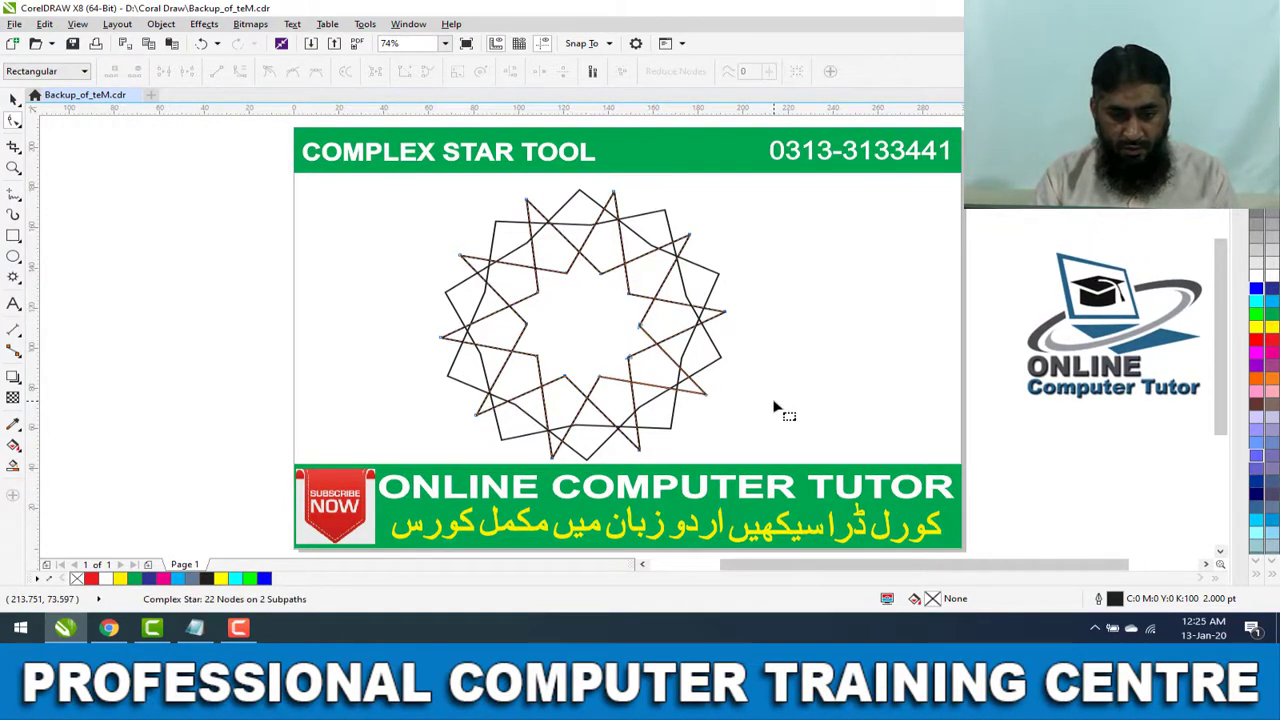
# Select the rotated star copy and turn it counterclockwise to a rotation angle of about 261.3°
pyautogui.click(14, 100)
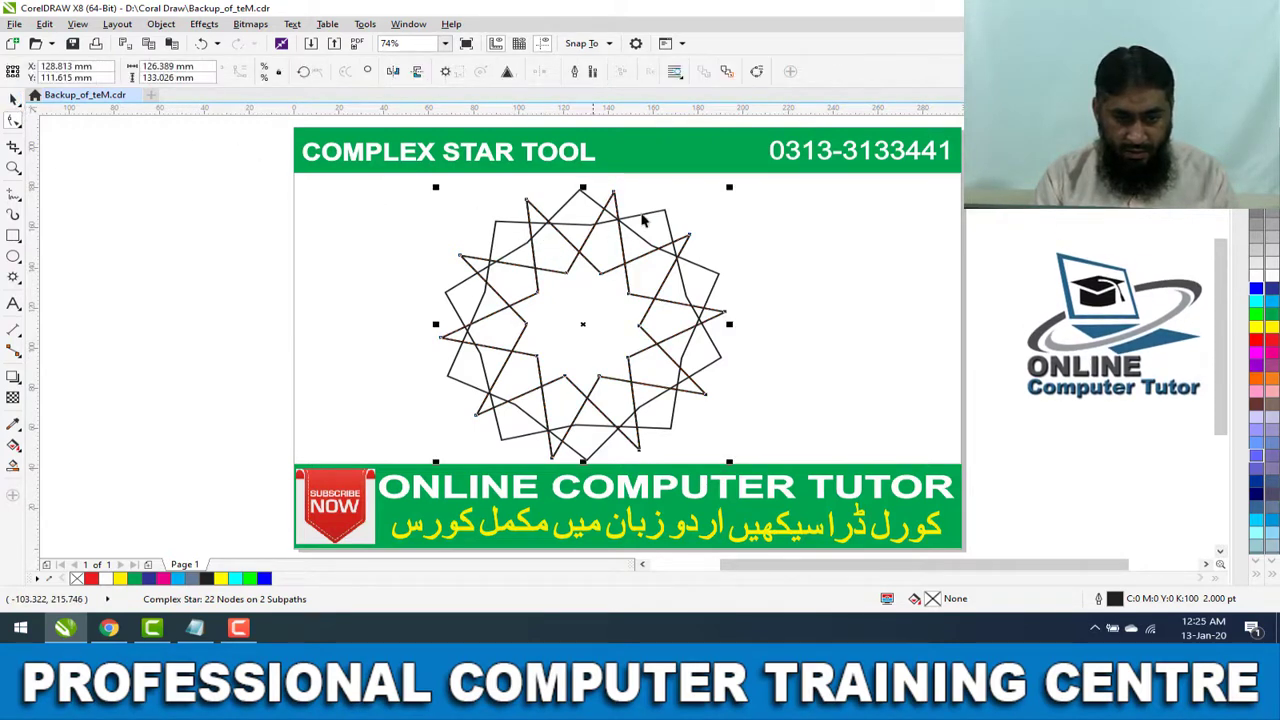
pyautogui.click(590, 293)
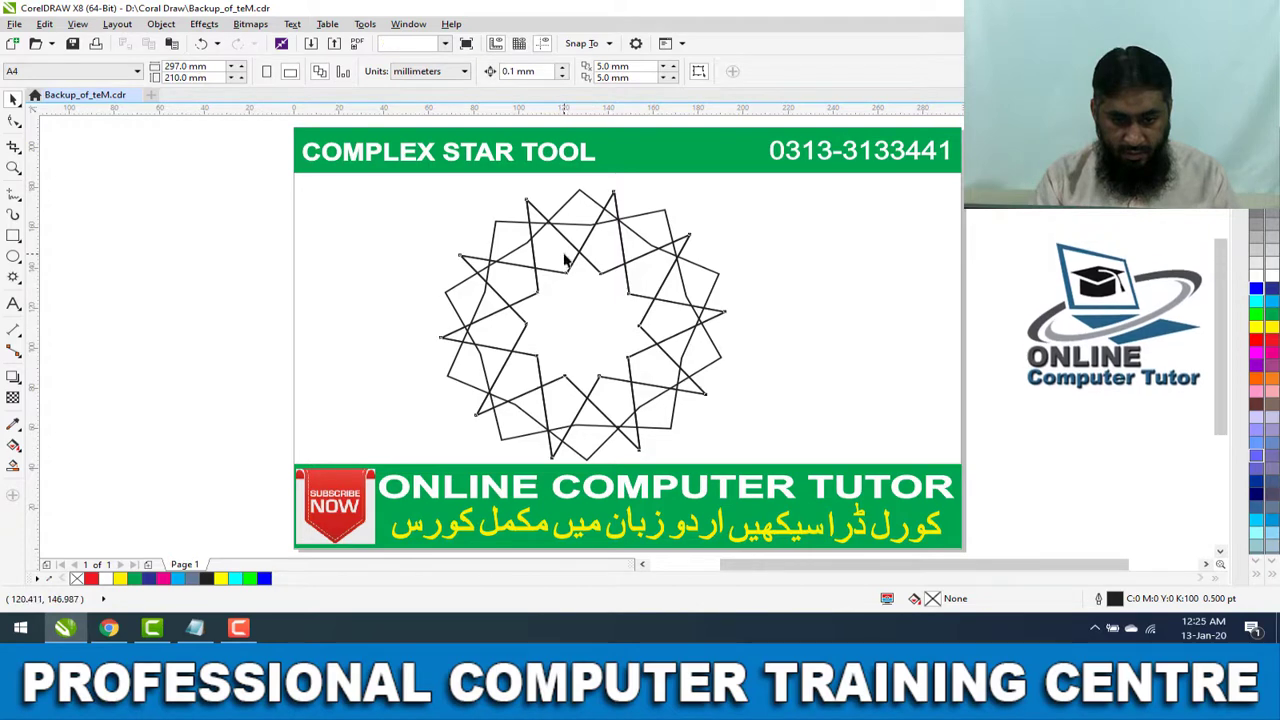
pyautogui.click(571, 260)
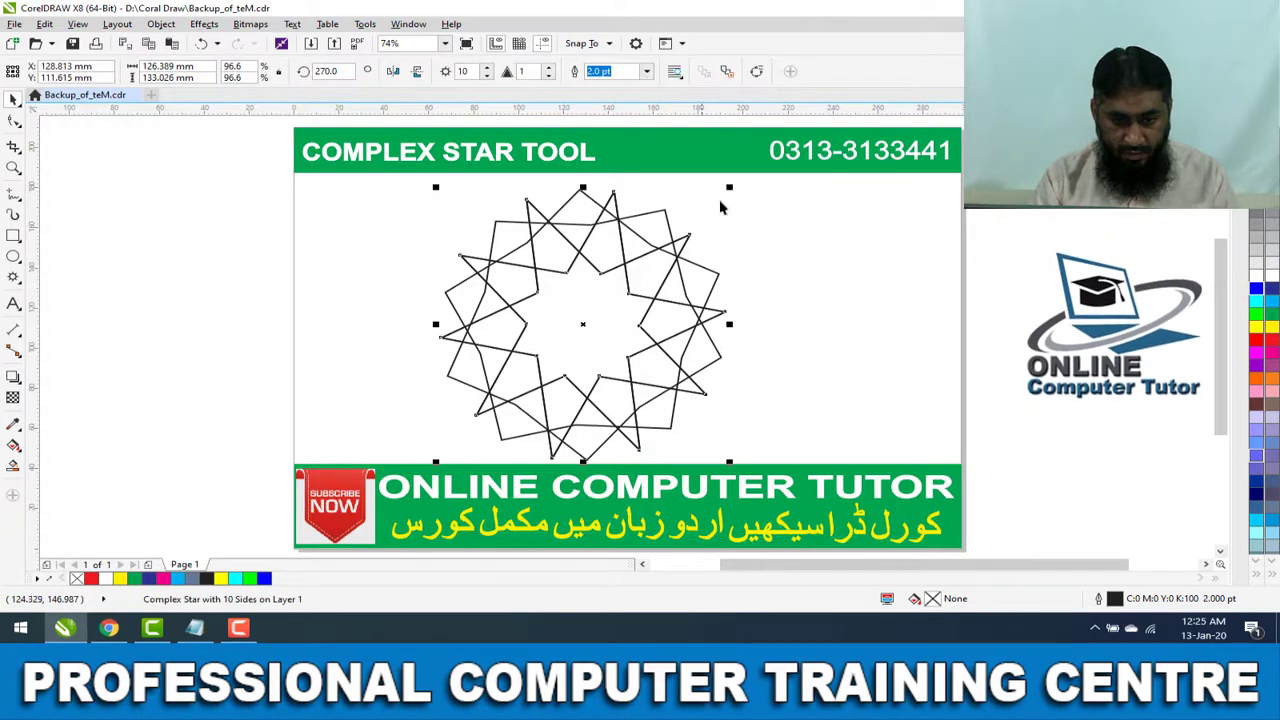
pyautogui.click(600, 204)
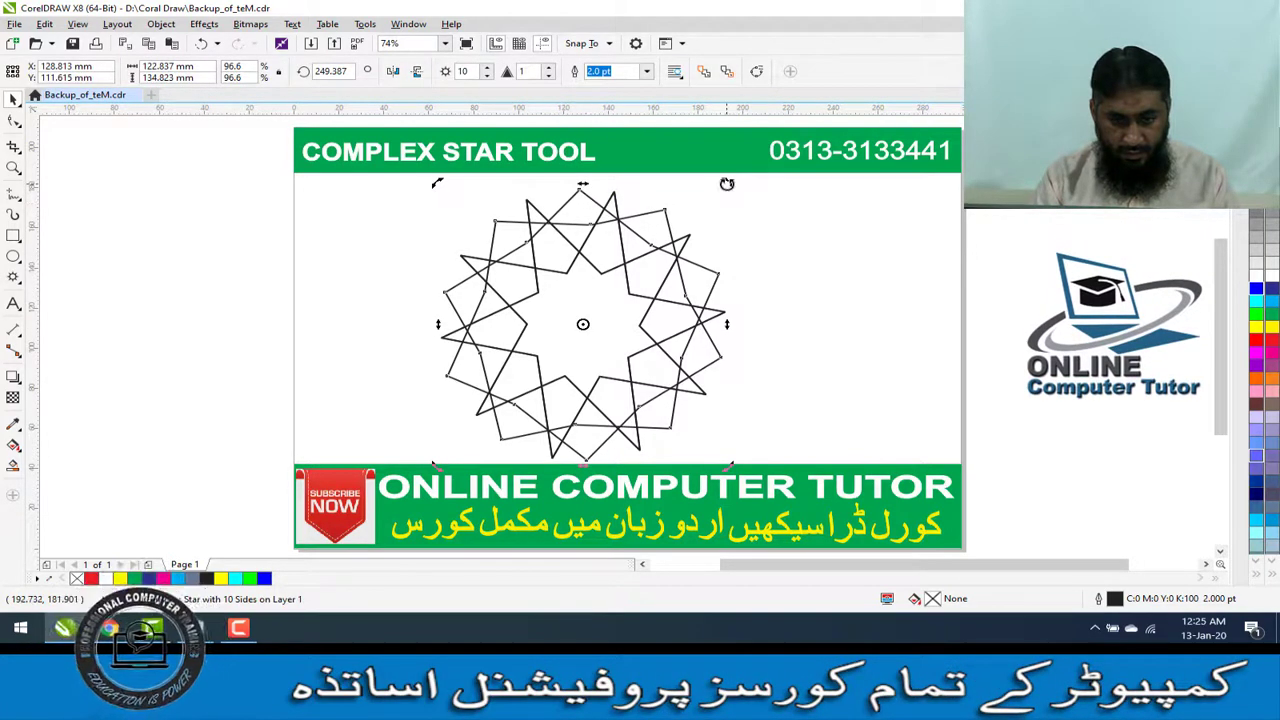
pyautogui.moveTo(727, 183); pyautogui.dragTo(689, 163)
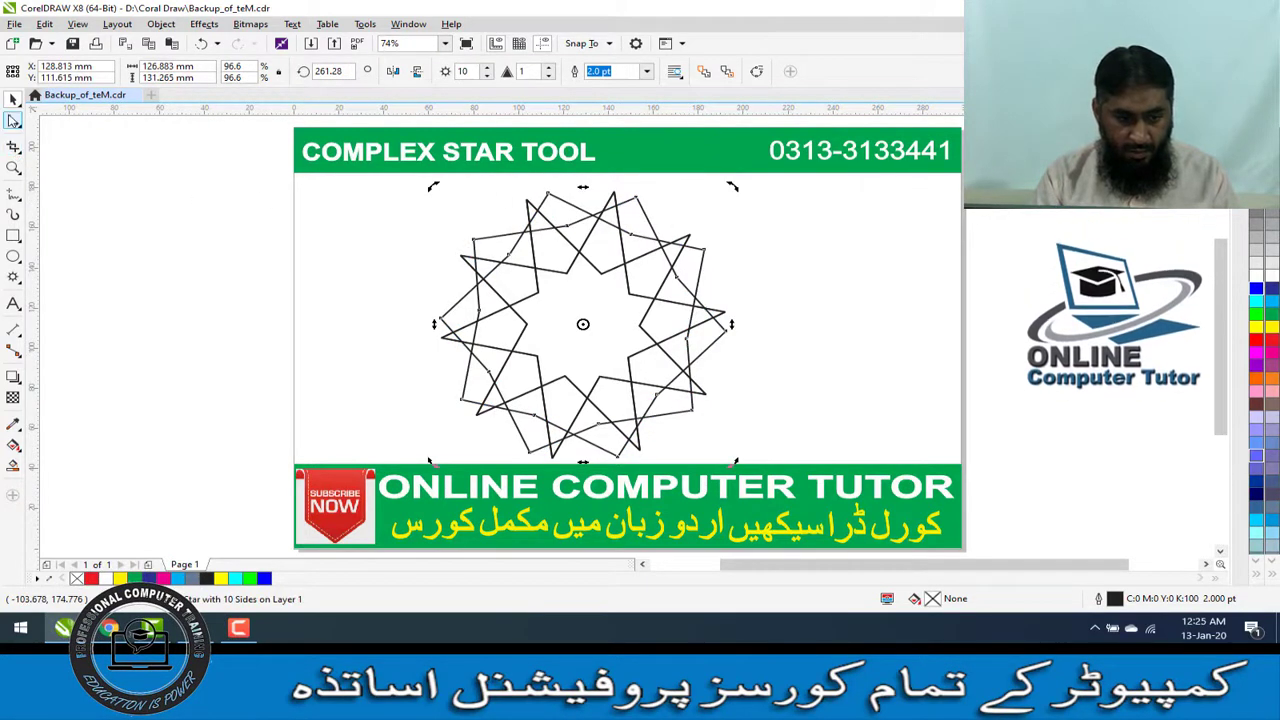
# Reshape the rotated star copy with the Shape tool, swinging its upper outer node clockwise to the other star's right point, about 111 by 117 mm overall
pyautogui.click(13, 120)
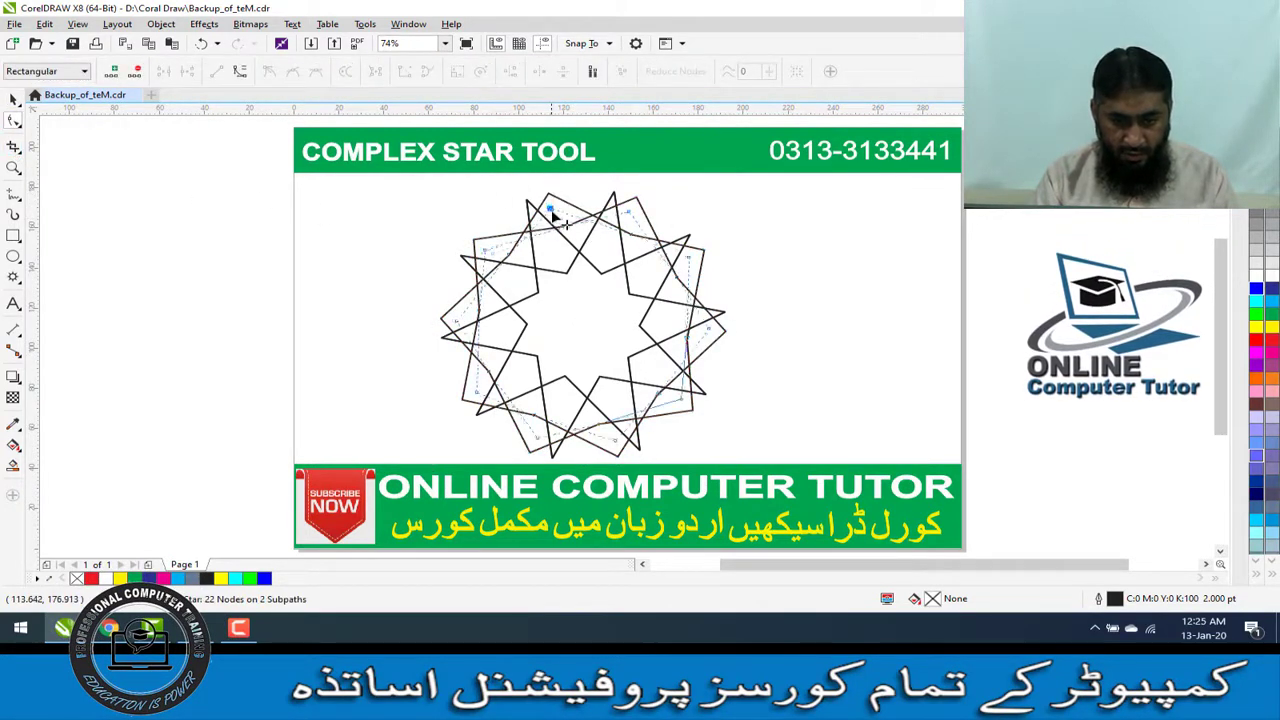
pyautogui.moveTo(553, 217); pyautogui.dragTo(718, 322)
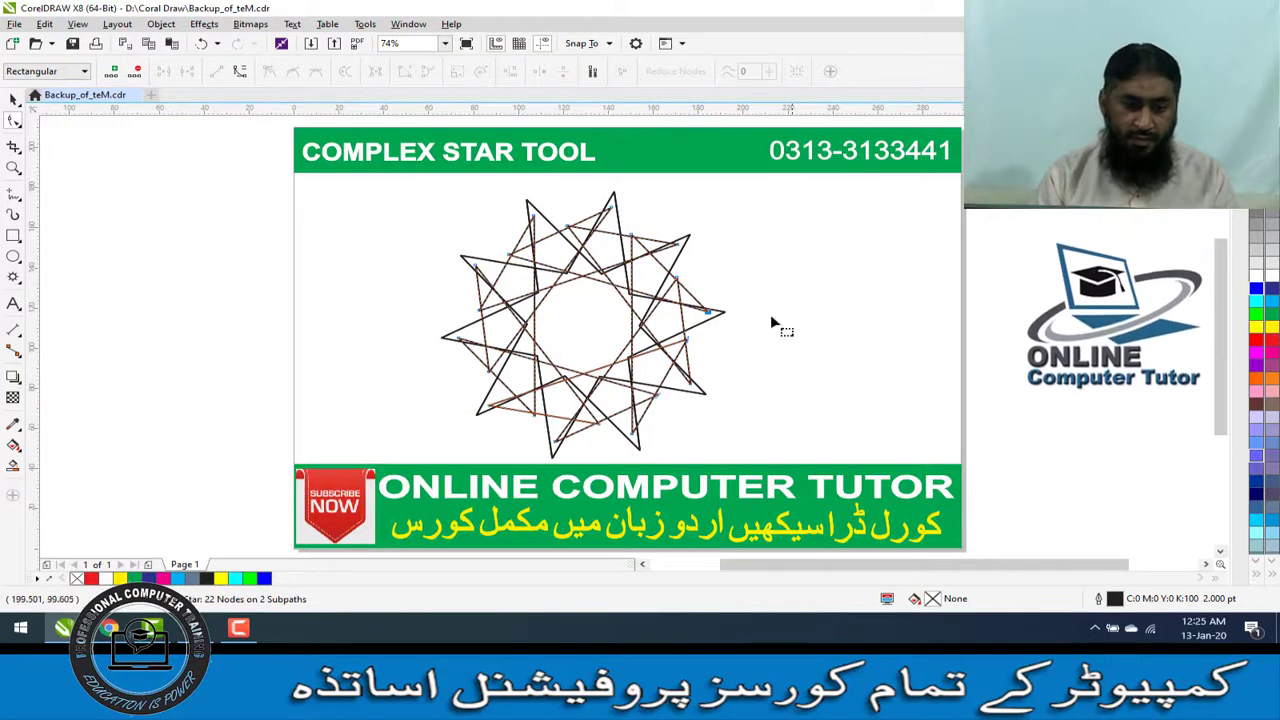
pyautogui.click(13, 100)
# Select the larger long-pointed star and fill it with blue (#0000FF)
pyautogui.click(594, 294)
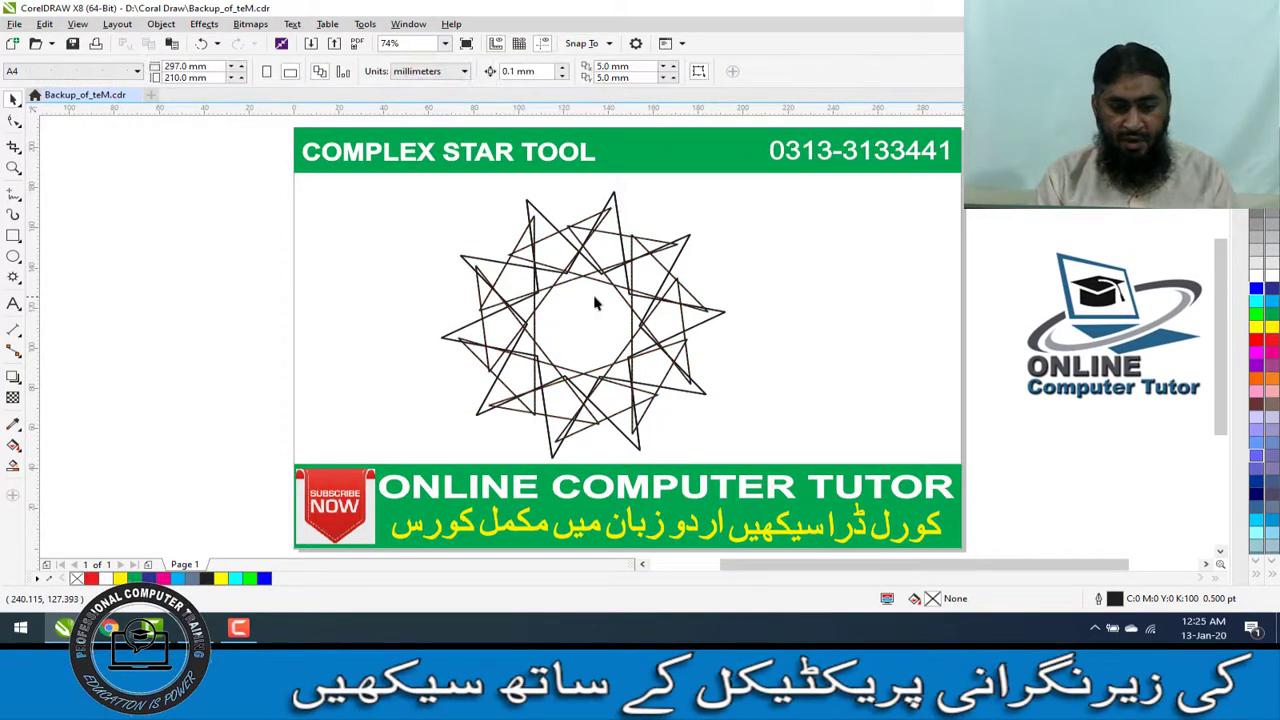
pyautogui.click(537, 238)
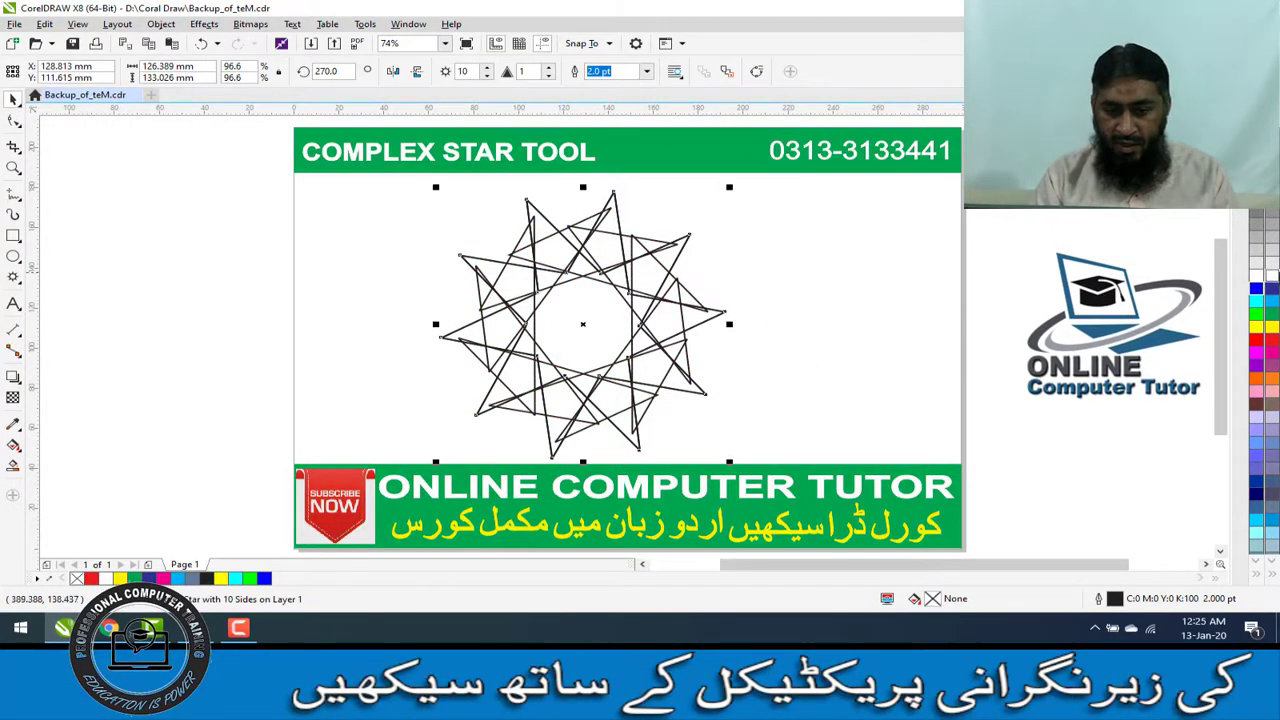
pyautogui.click(1256, 289)
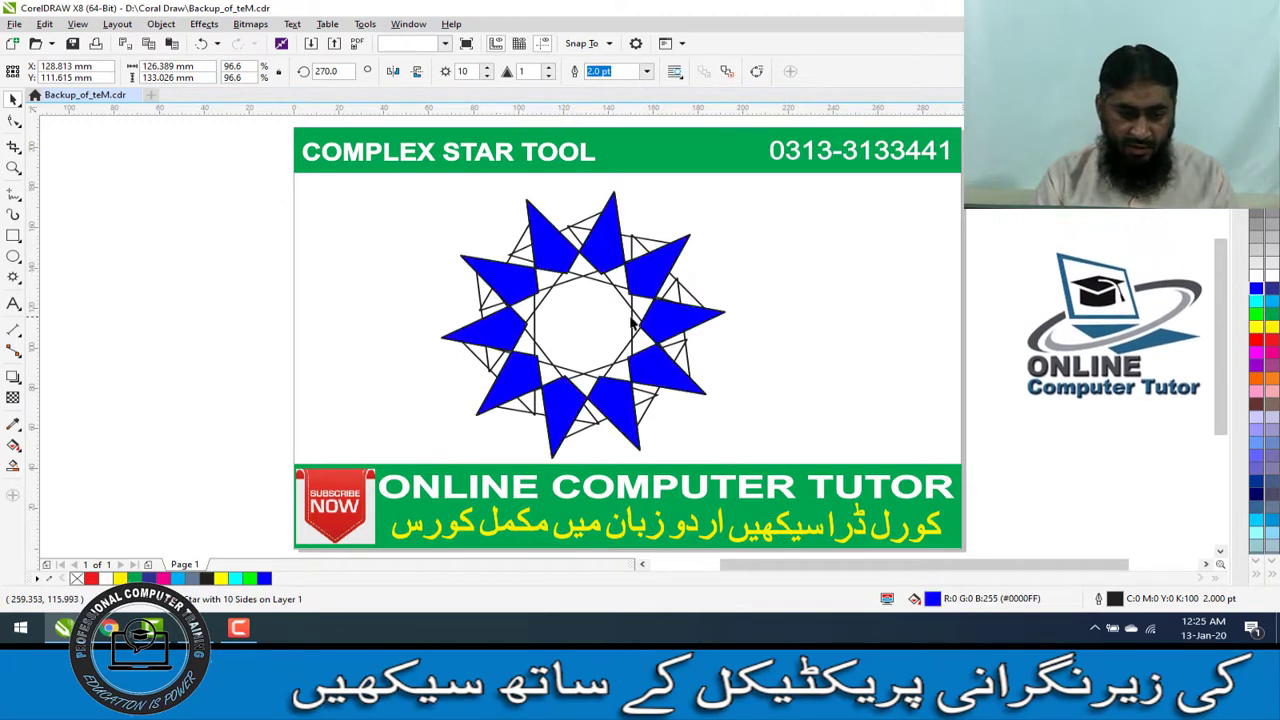
# Fill the smaller rotated star behind the blue one with light blue and deselect it
pyautogui.click(597, 287)
pyautogui.click(597, 287)
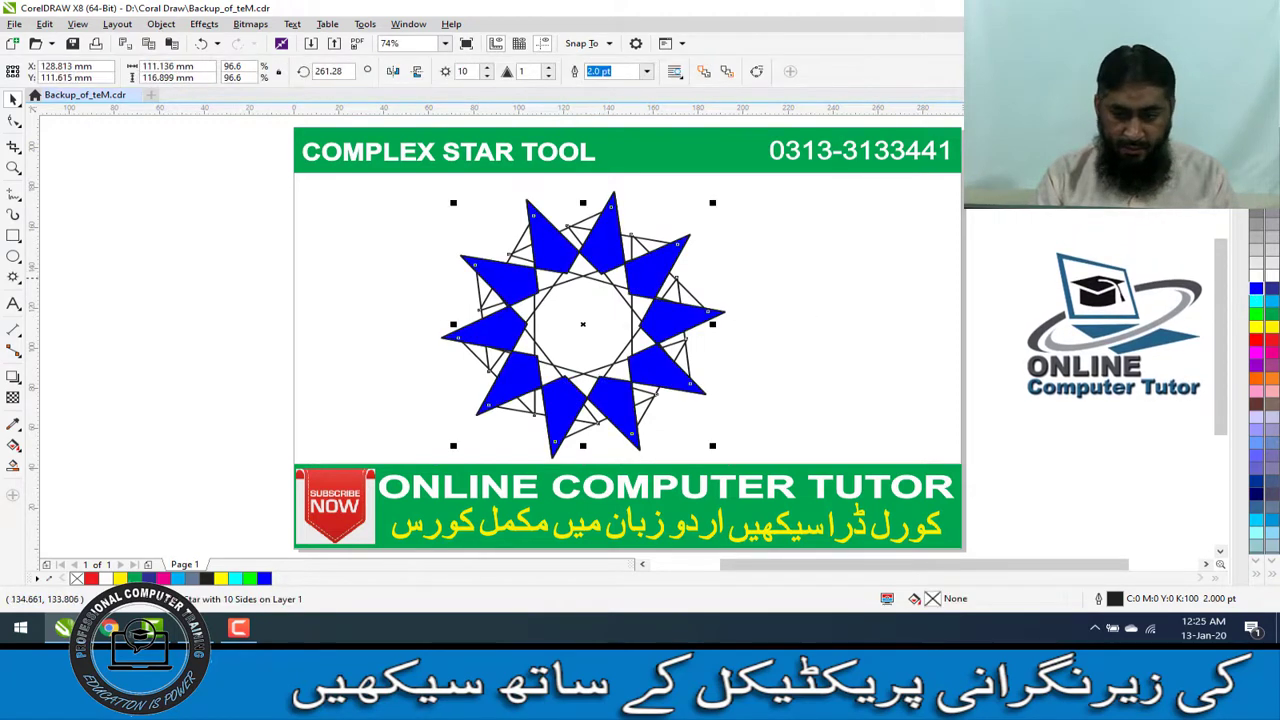
pyautogui.click(1272, 311)
pyautogui.click(988, 434)
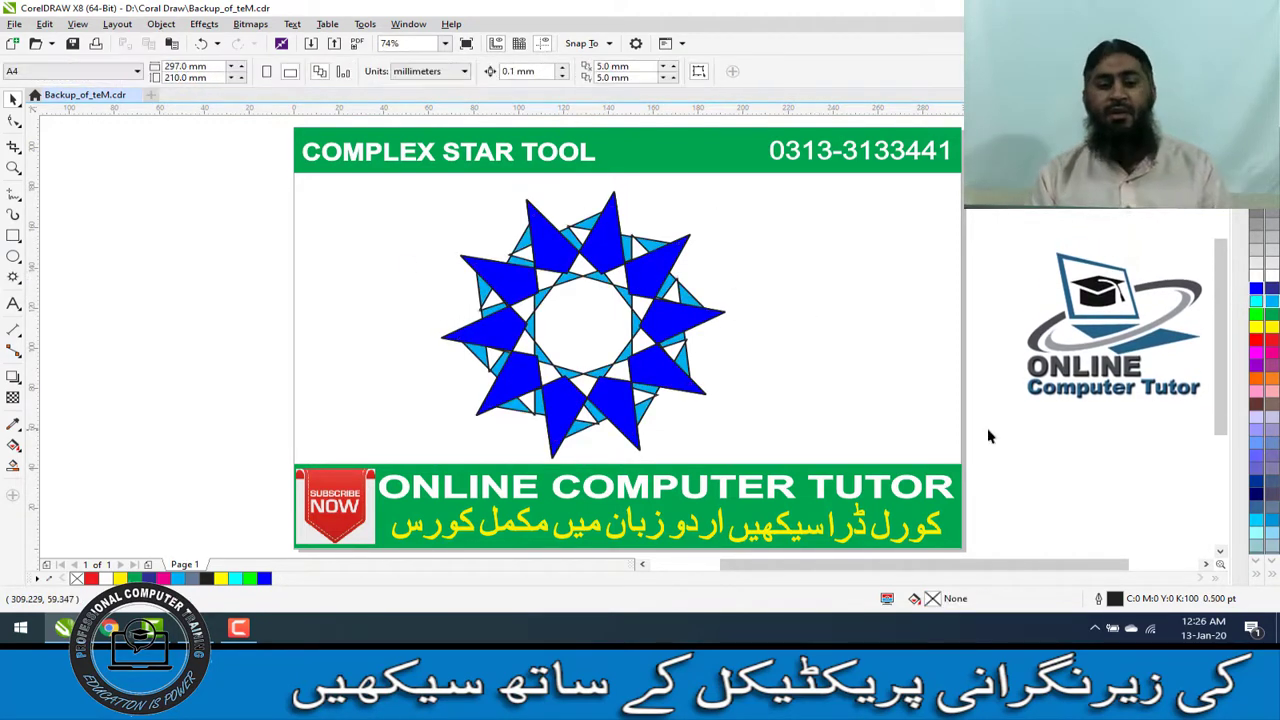